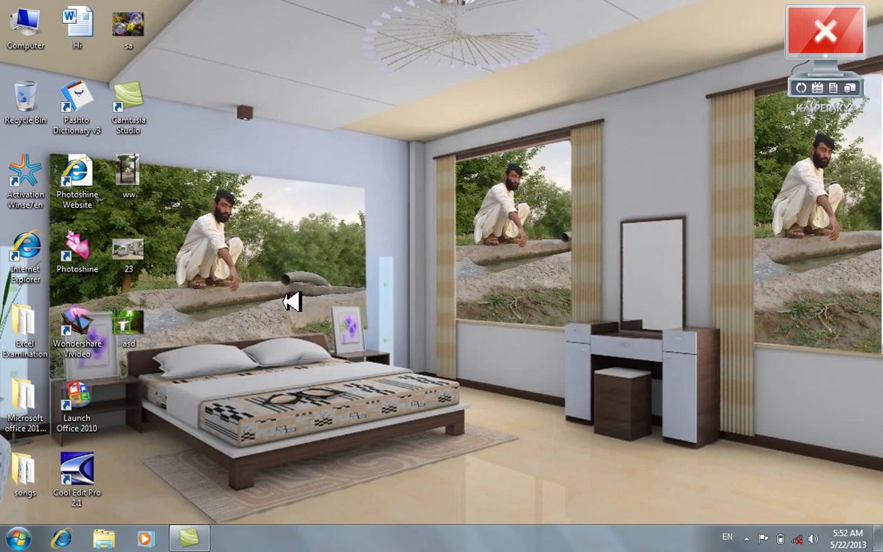
Close the Camtasia Studio window and refresh the desktop.
{"action": "left_click", "coordinate": [189, 537]}
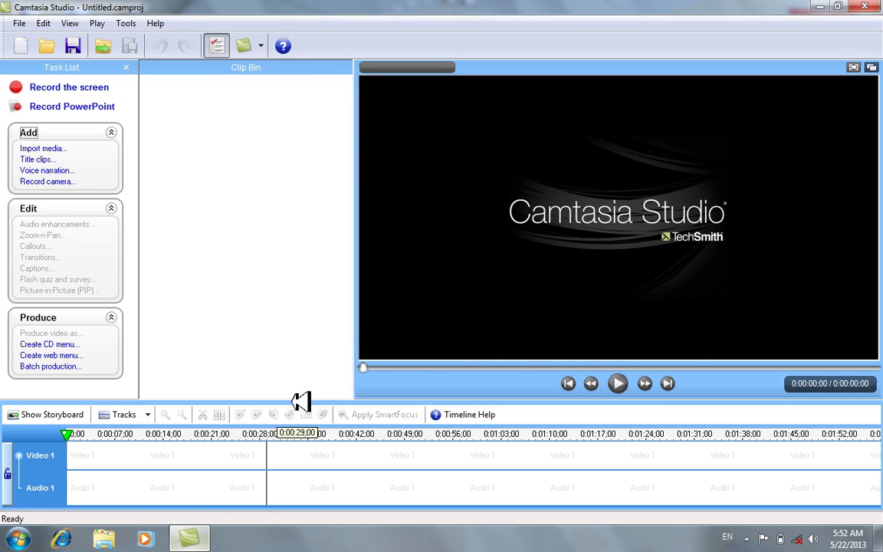
{"action": "left_click", "coordinate": [865, 6]}
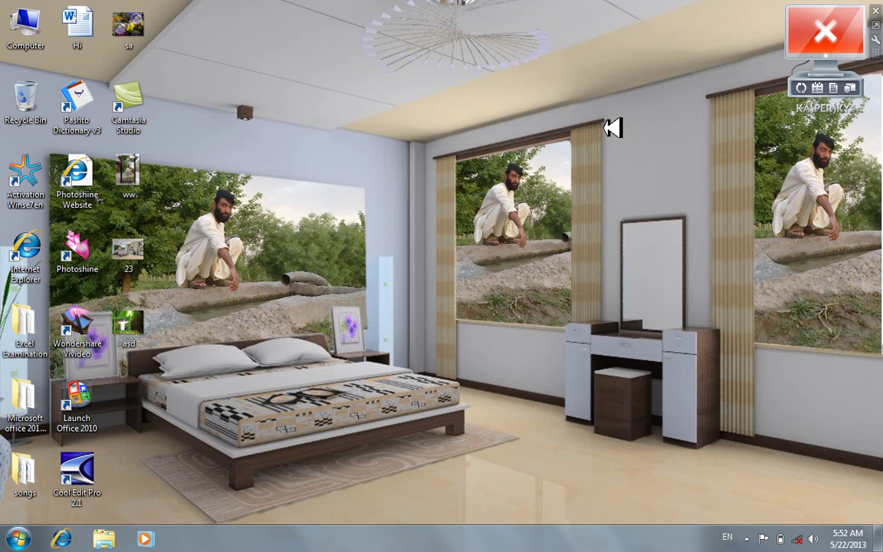
{"action": "right_click", "coordinate": [472, 129]}
{"action": "left_click", "coordinate": [500, 168]}
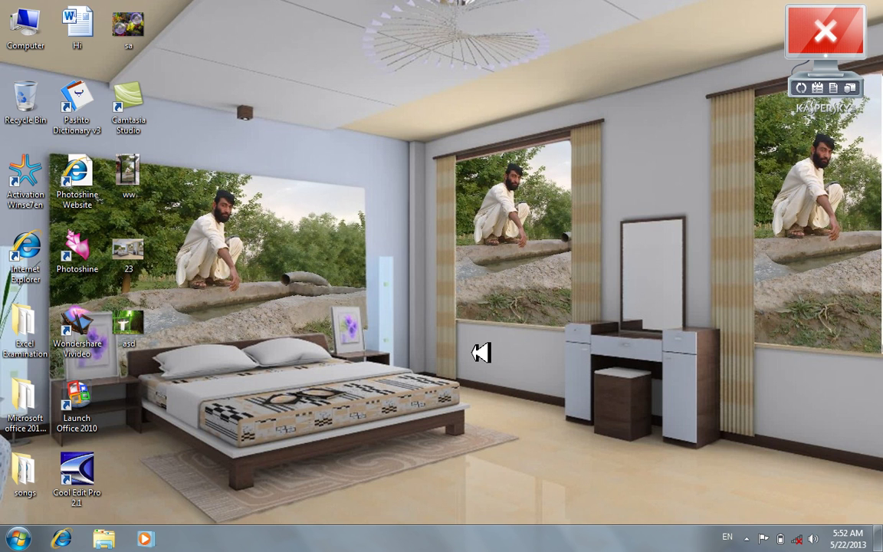
Launch Microsoft Excel 2010 and maximize its window.
{"action": "key", "text": "super"}
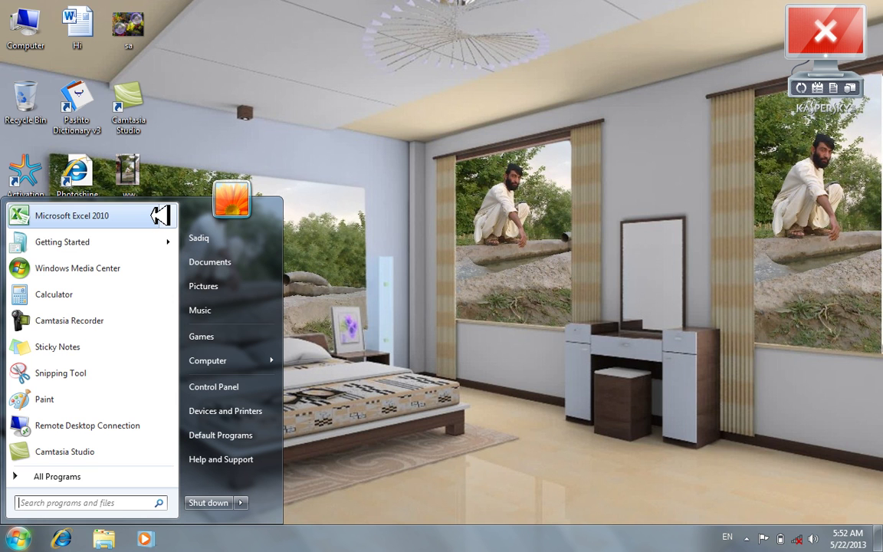
{"action": "mouse_move", "coordinate": [166, 215]}
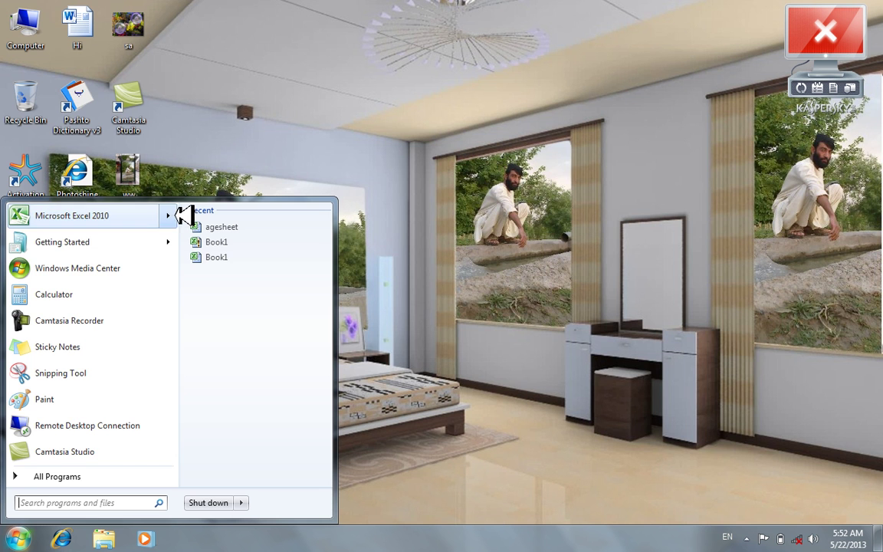
{"action": "left_click", "coordinate": [146, 216]}
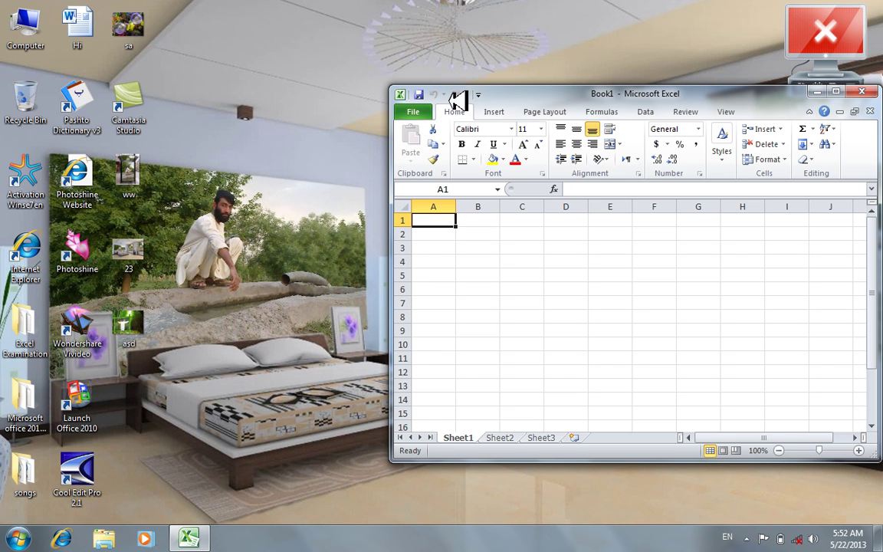
{"action": "double_click", "coordinate": [526, 90]}
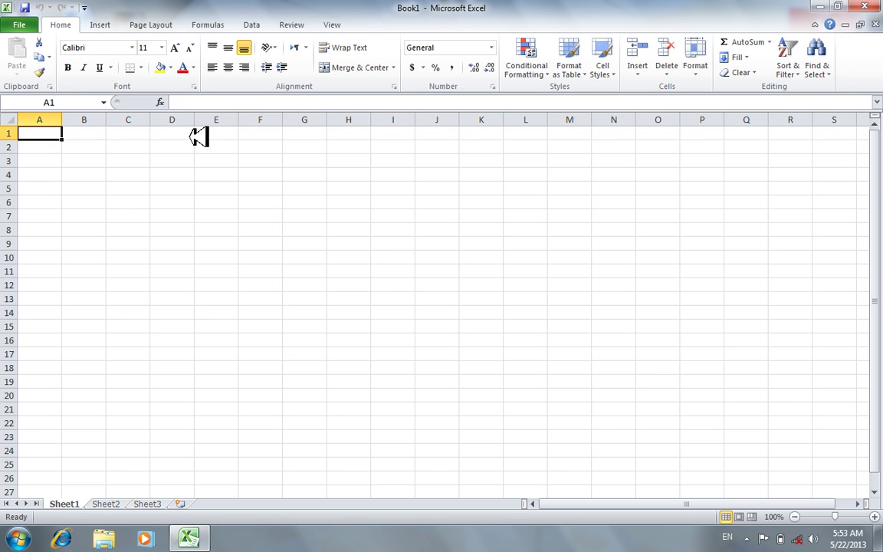
Open the agesheet workbook from the recently used files.
{"action": "left_click", "coordinate": [19, 25]}
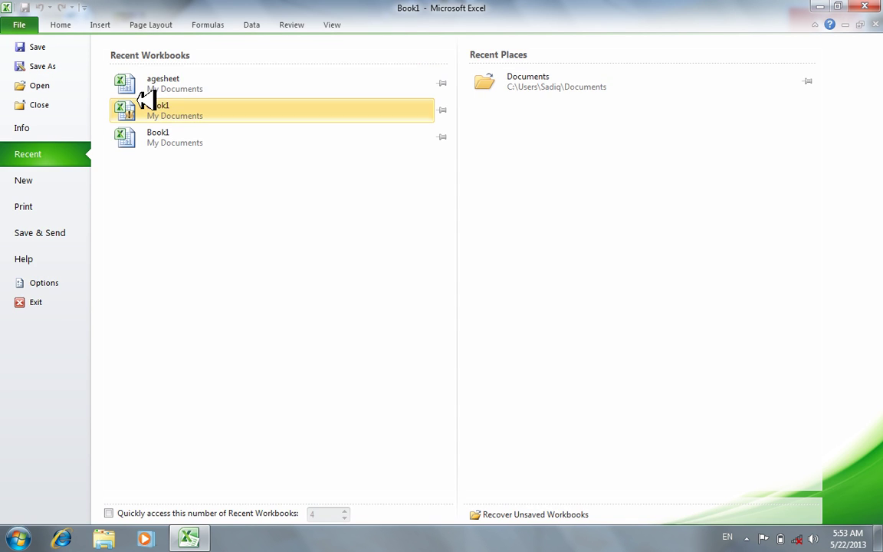
{"action": "left_click", "coordinate": [177, 82]}
{"action": "left_click", "coordinate": [349, 463]}
{"action": "left_click", "coordinate": [230, 368]}
{"action": "left_click", "coordinate": [188, 297]}
{"action": "left_click", "coordinate": [40, 273]}
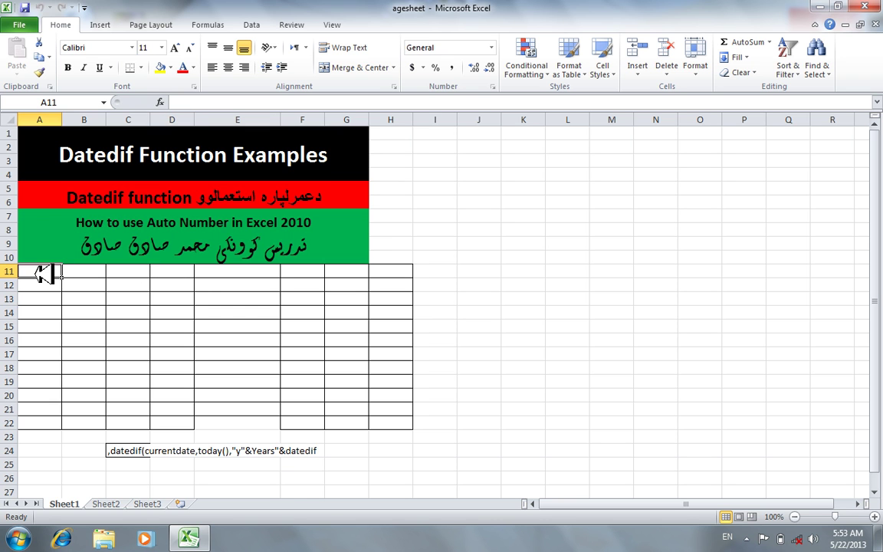
{"action": "left_click", "coordinate": [138, 311]}
{"action": "left_click", "coordinate": [40, 273]}
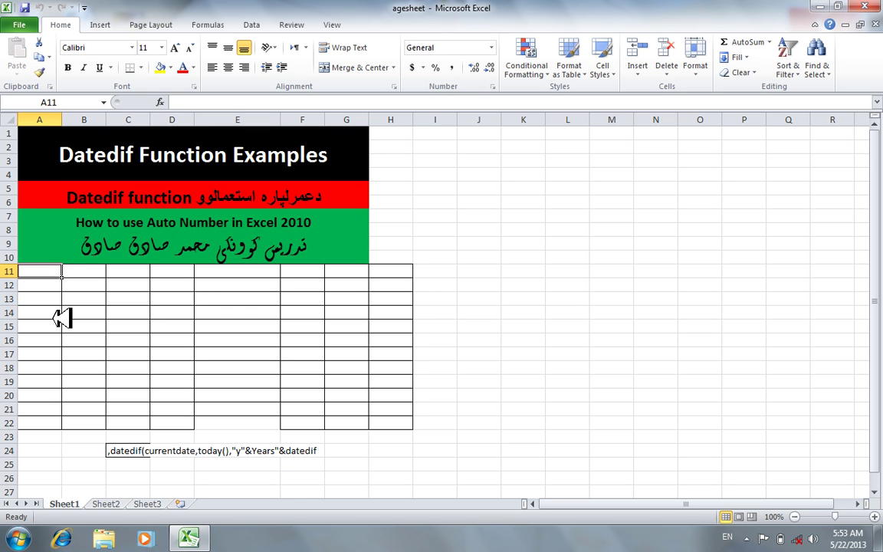
{"action": "type", "text": "ID"}
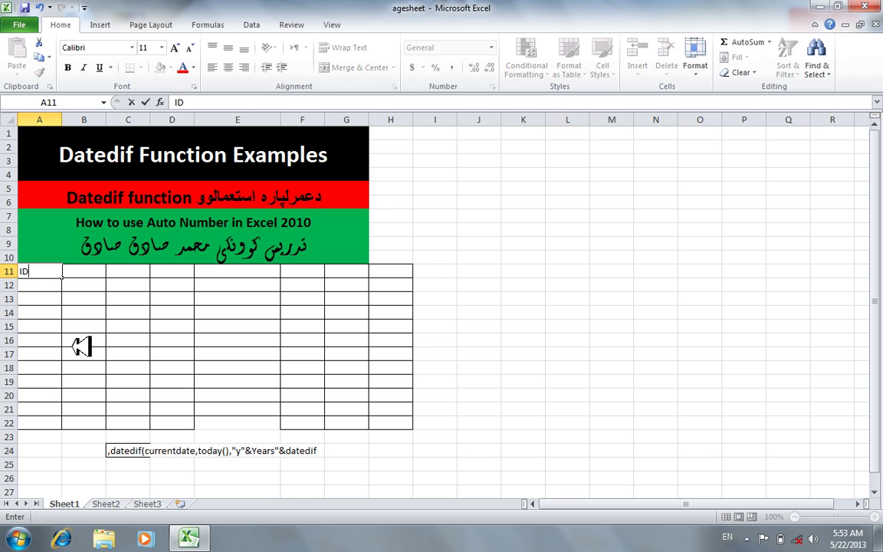
{"action": "key", "text": "BackSpace"}
{"action": "key", "text": "BackSpace"}
{"action": "type", "text": "Auto"}
{"action": "key", "text": "BackSpace"}
{"action": "key", "text": "BackSpace"}
{"action": "key", "text": "BackSpace"}
{"action": "key", "text": "BackSpace"}
{"action": "left_click", "coordinate": [124, 340]}
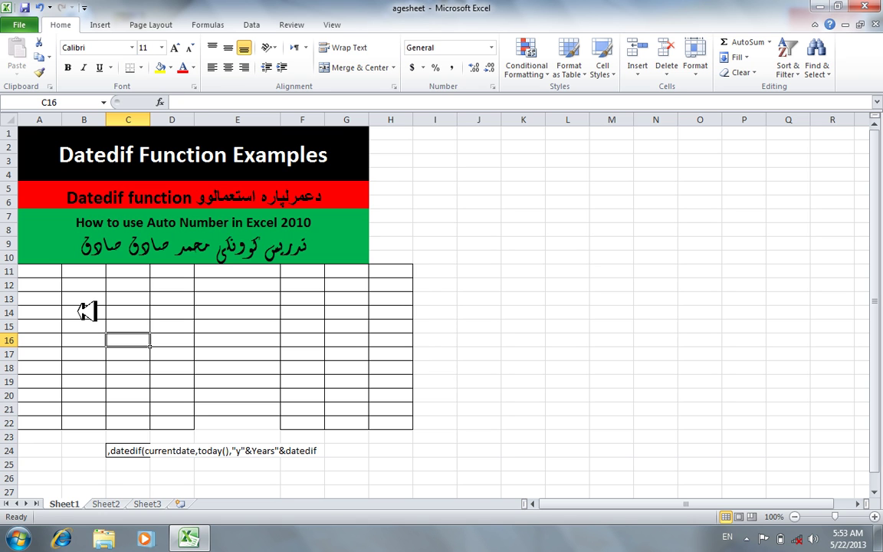
Apply the custom number format ;;"AutoNo"; to cell A11.
{"action": "left_click", "coordinate": [49, 271]}
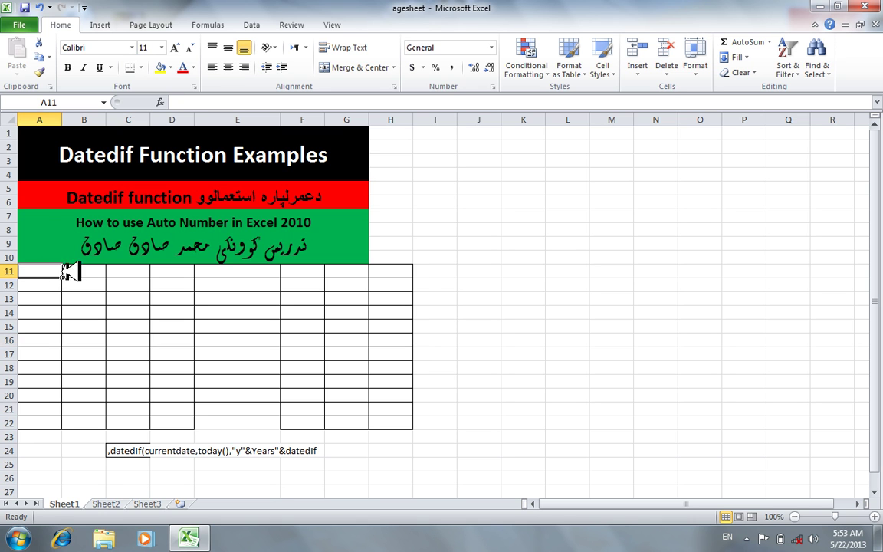
{"action": "left_click", "coordinate": [494, 85]}
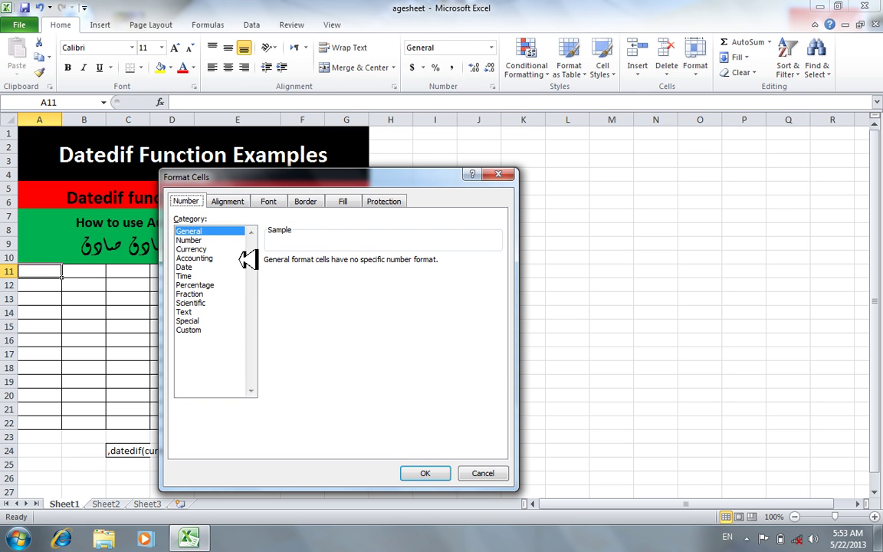
{"action": "left_click", "coordinate": [201, 330]}
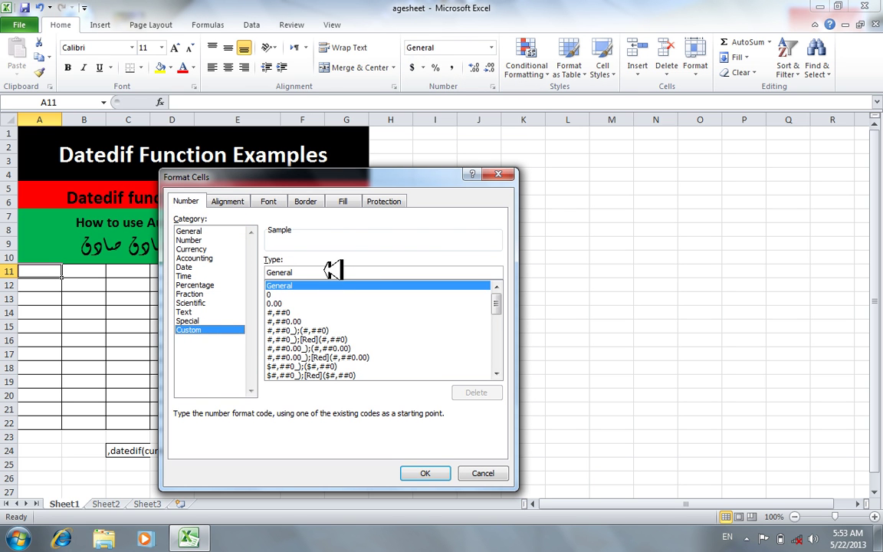
{"action": "left_click_drag", "start_coordinate": [350, 270], "coordinate": [219, 270]}
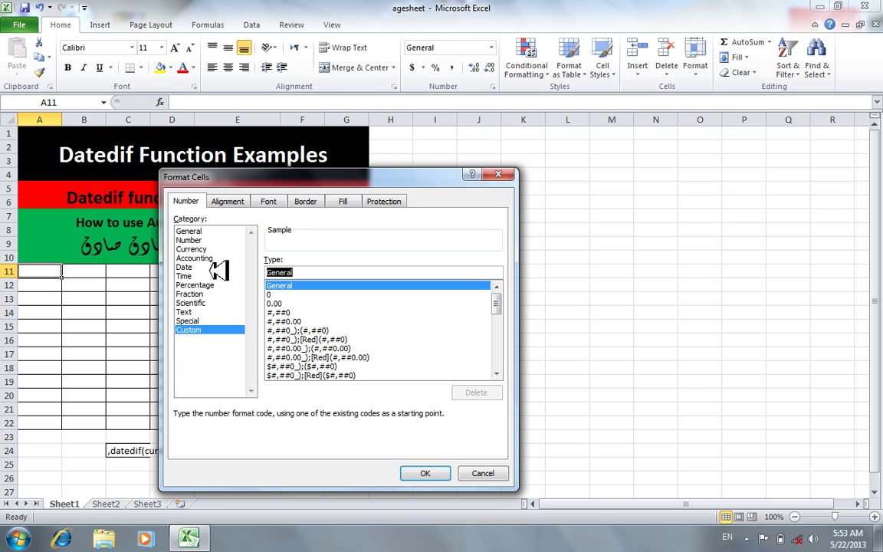
{"action": "type", "text": ";;"}
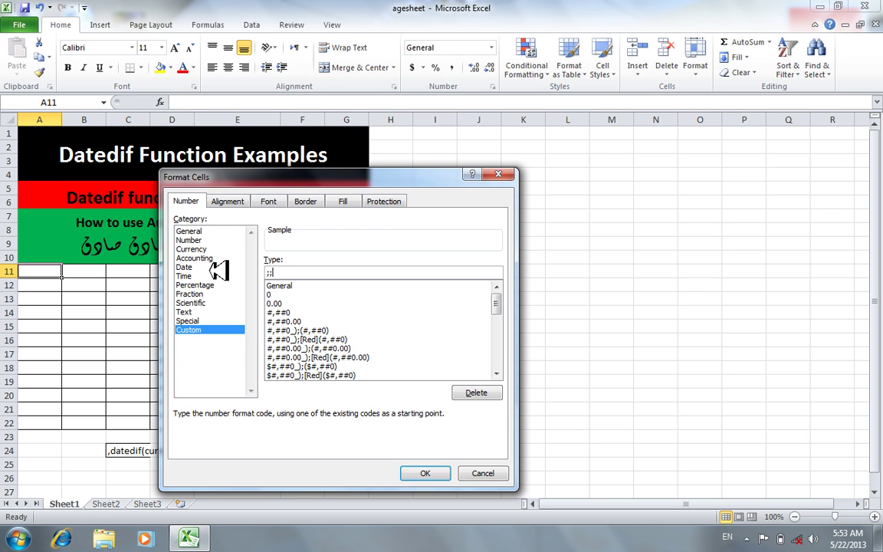
{"action": "type", "text": "\"AutoNo\";"}
{"action": "left_click", "coordinate": [420, 474]}
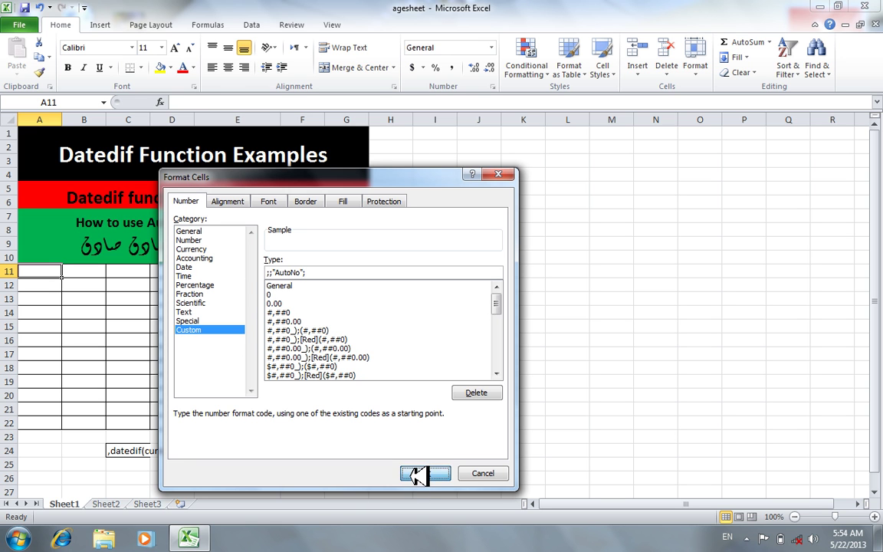
Enter 0 in cell A11 and the heading Name in cell B11.
{"action": "type", "text": "0"}
{"action": "key", "text": "Return"}
{"action": "key", "text": "Up"}
{"action": "key", "text": "Right"}
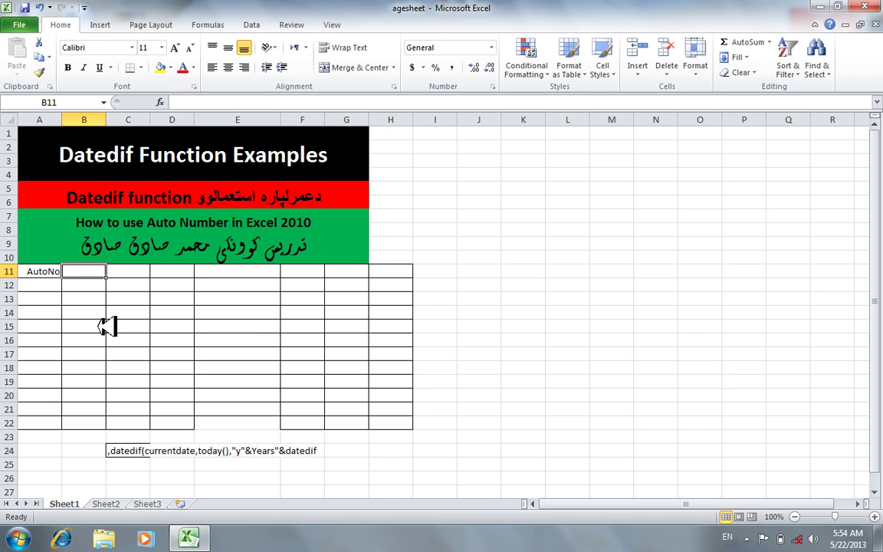
{"action": "type", "text": "Name"}
{"action": "key", "text": "Tab"}
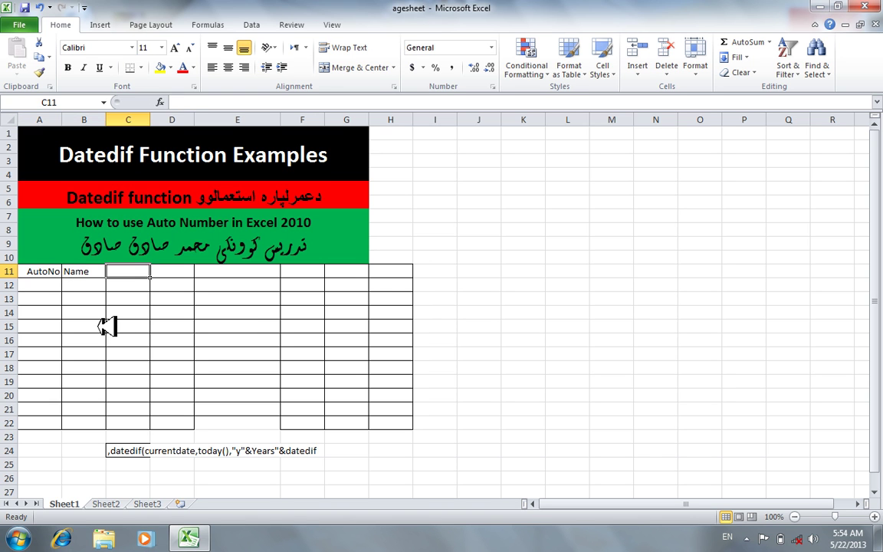
{"action": "type", "text": "loca"}
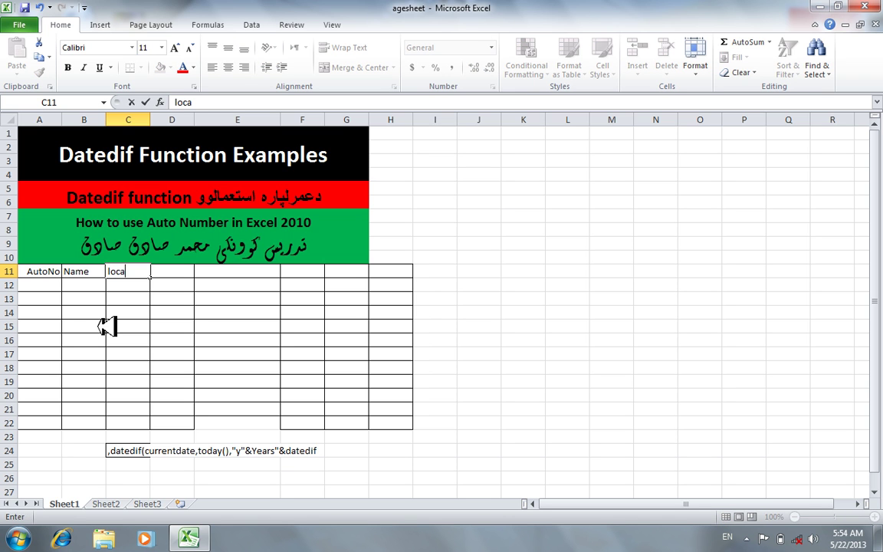
{"action": "key", "text": "BackSpace"}
{"action": "key", "text": "BackSpace"}
{"action": "key", "text": "BackSpace"}
{"action": "key", "text": "BackSpace"}
{"action": "key", "text": "Tab"}
{"action": "key", "text": "Left"}
Enter two sample first names in cells B12 and B13 under the Name heading.
{"action": "key", "text": "Down"}
{"action": "key", "text": "Left"}
{"action": "key", "text": "Left"}
{"action": "key", "text": "Right"}
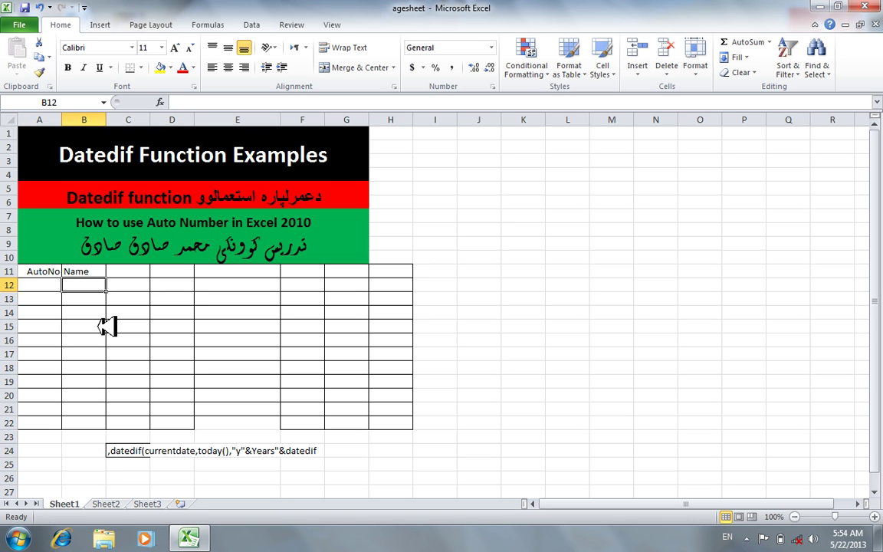
{"action": "type", "text": "ahnmad"}
{"action": "key", "text": "Return"}
{"action": "type", "text": "omer"}
{"action": "key", "text": "Return"}
{"action": "key", "text": "Up"}
{"action": "key", "text": "Up"}
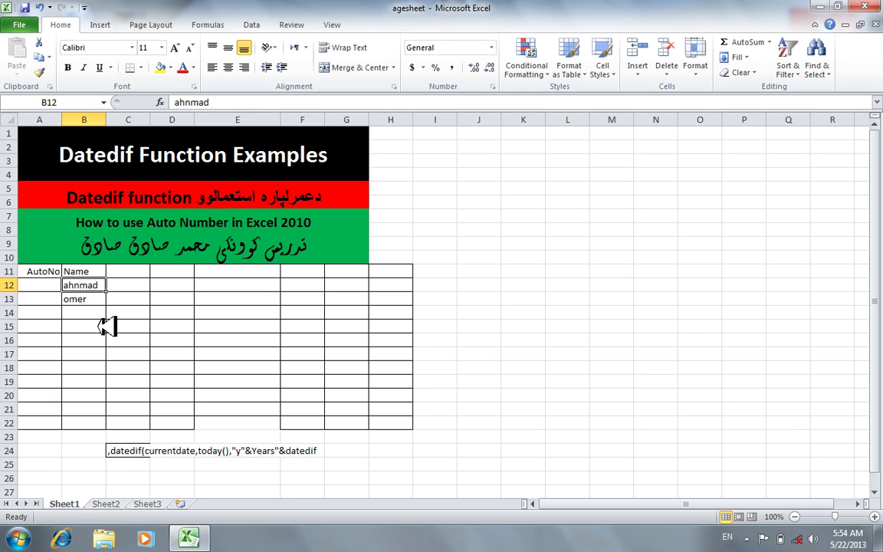
{"action": "type", "text": "ahmad"}
{"action": "key", "text": "Return"}
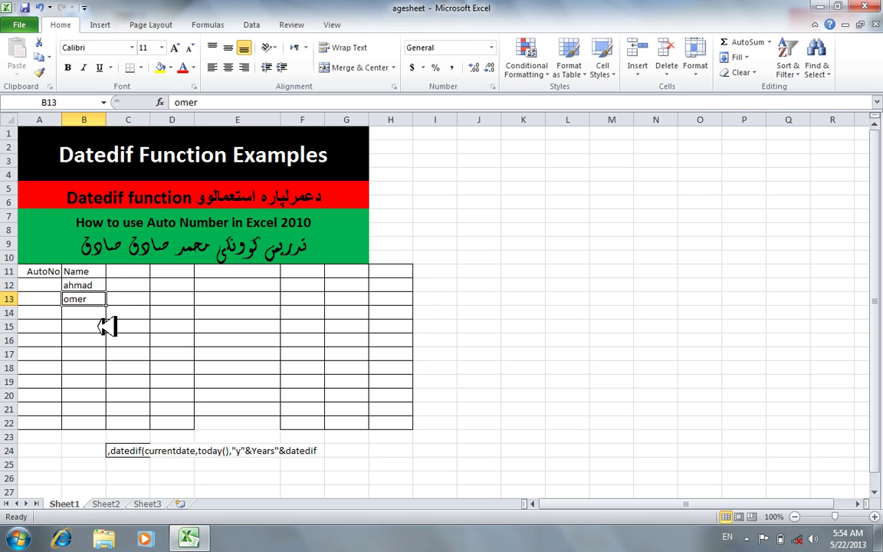
Clear the two sample names from cells B12 and B13.
{"action": "key", "text": "Up"}
{"action": "key", "text": "Left"}
{"action": "key", "text": "Right"}
{"action": "key", "text": "Down"}
{"action": "key", "text": "Up"}
{"action": "key", "text": "Up"}
{"action": "key", "text": "Down"}
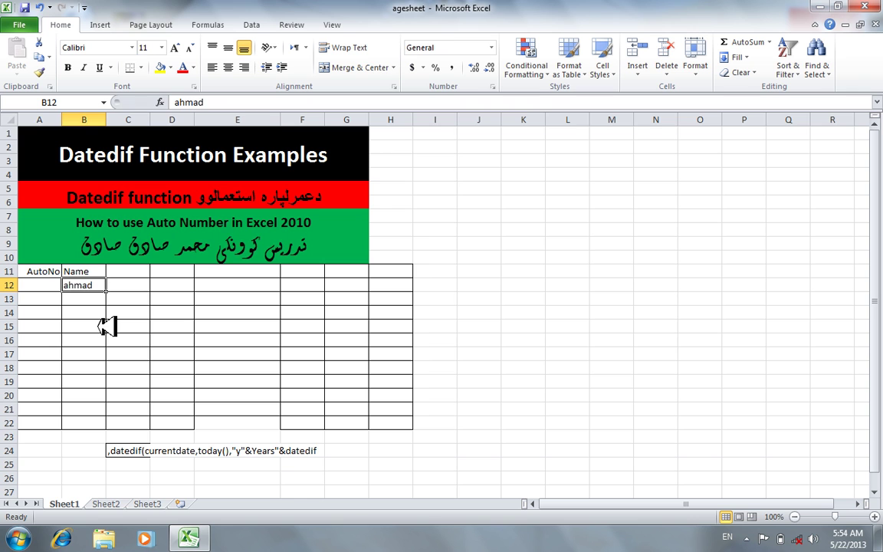
{"action": "key", "text": "Delete"}
Enter the note "IF statement" in cell K12, beside the table.
{"action": "key", "text": "Left"}
{"action": "key", "text": "Right"}
{"action": "key", "text": "Right"}
{"action": "key", "text": "Right"}
{"action": "key", "text": "Right"}
{"action": "key", "text": "Right"}
{"action": "key", "text": "Right"}
{"action": "key", "text": "Right"}
{"action": "key", "text": "Right"}
{"action": "key", "text": "Right"}
{"action": "key", "text": "Right"}
{"action": "key", "text": "Right"}
{"action": "key", "text": "Right"}
{"action": "key", "text": "Right"}
{"action": "key", "text": "Right"}
{"action": "key", "text": "Right"}
{"action": "key", "text": "Right"}
{"action": "key", "text": "Left"}
{"action": "key", "text": "Left"}
{"action": "key", "text": "Left"}
{"action": "key", "text": "Left"}
{"action": "key", "text": "Left"}
{"action": "key", "text": "Left"}
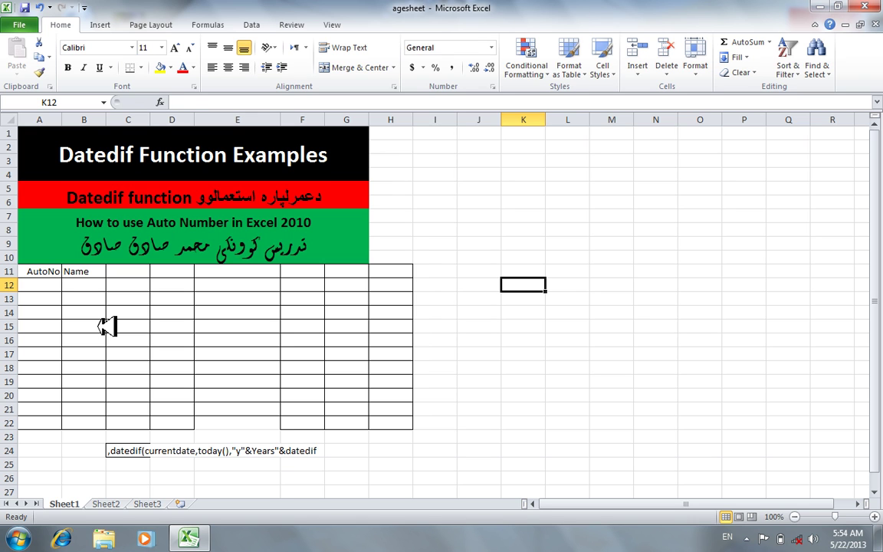
{"action": "type", "text": "IF ssfa"}
{"action": "key", "text": "BackSpace"}
{"action": "key", "text": "BackSpace"}
{"action": "key", "text": "BackSpace"}
{"action": "type", "text": "tatement"}
{"action": "key", "text": "Return"}
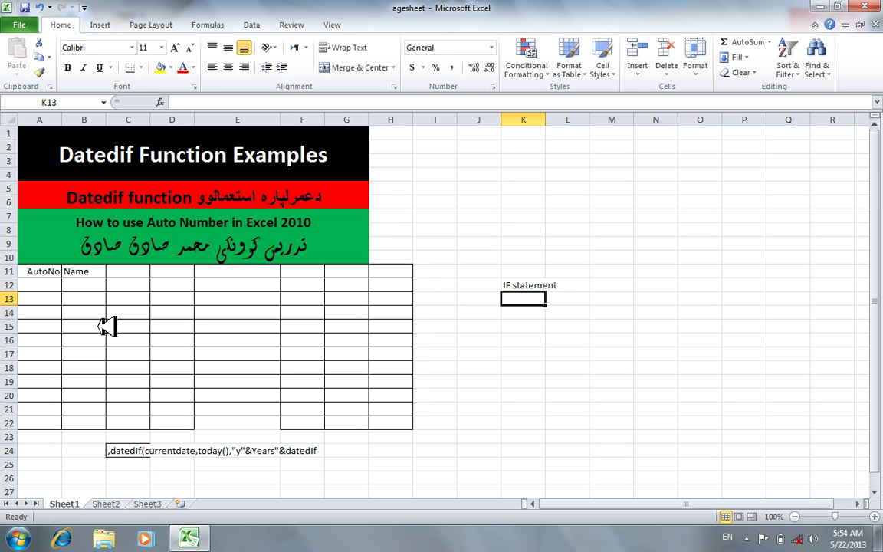
Enter the formula =if(B12="","",A11+1) in cell A12, accepting the switch to the Windows 7 Basic color scheme.
{"action": "key", "text": "Left"}
{"action": "key", "text": "Left"}
{"action": "key", "text": "Left"}
{"action": "key", "text": "Left"}
{"action": "key", "text": "Left"}
{"action": "key", "text": "Left"}
{"action": "key", "text": "Left"}
{"action": "key", "text": "Left"}
{"action": "key", "text": "Left"}
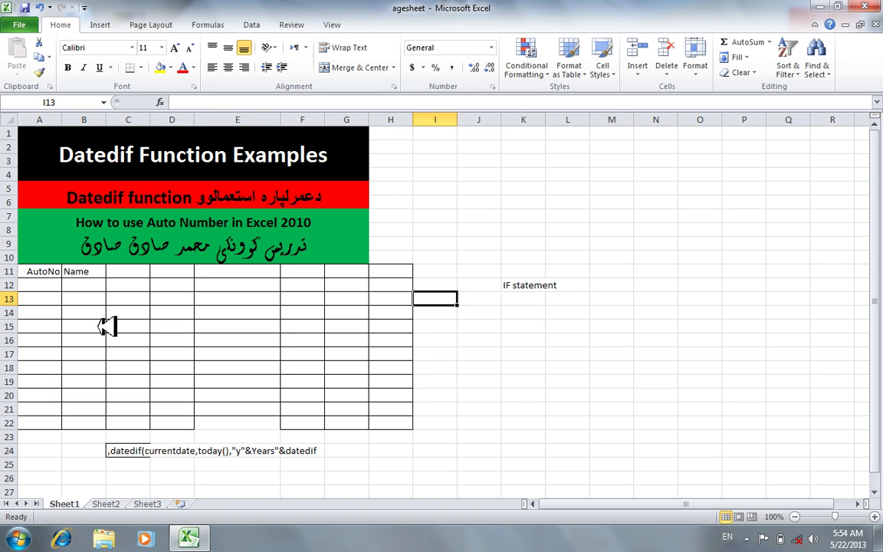
{"action": "key", "text": "Left"}
{"action": "key", "text": "Up"}
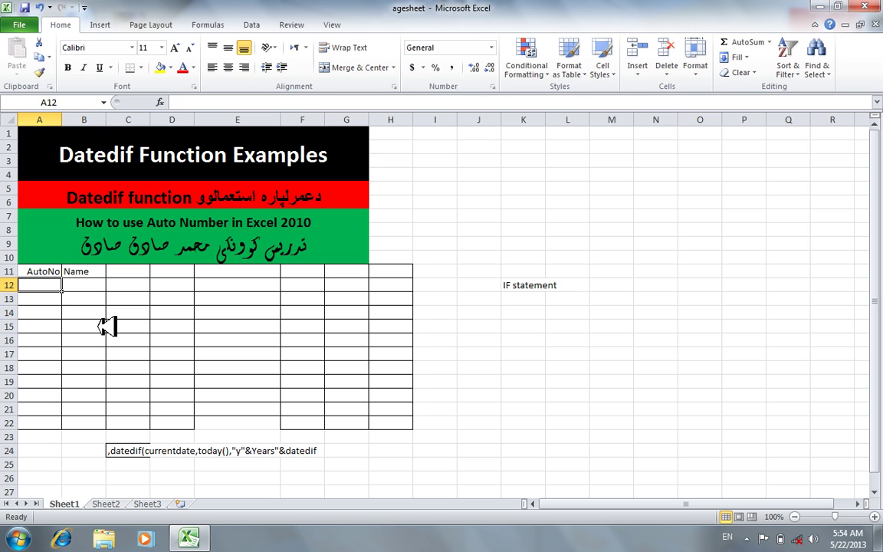
{"action": "type", "text": "=if("}
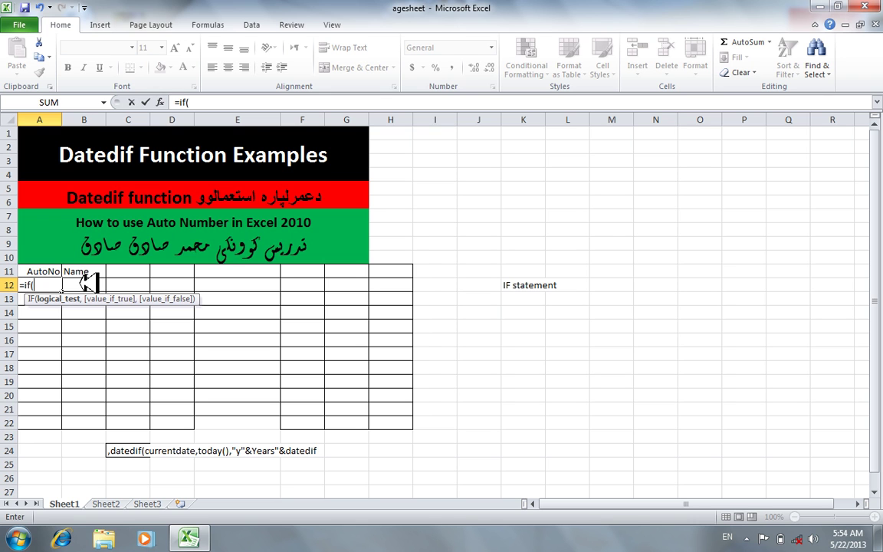
{"action": "left_click", "coordinate": [86, 284]}
{"action": "type", "text": "=\"\",\"\""}
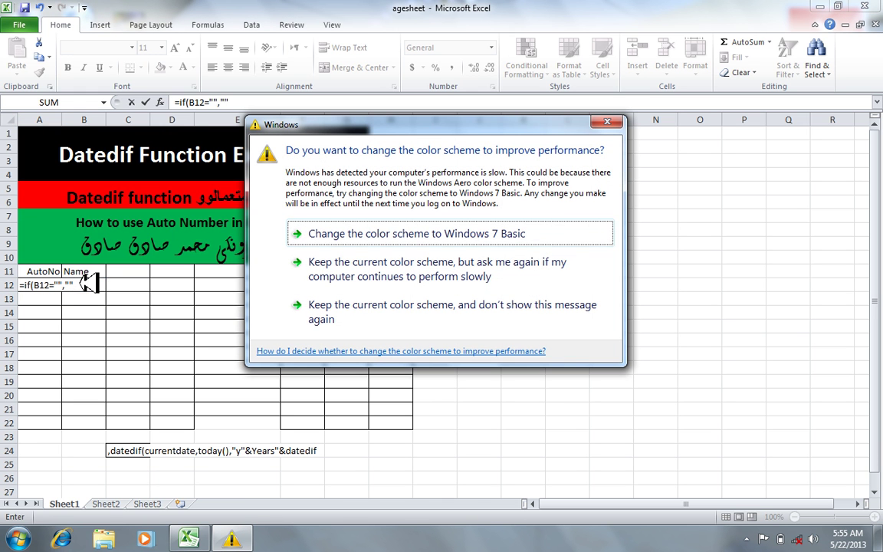
{"action": "left_click", "coordinate": [332, 229]}
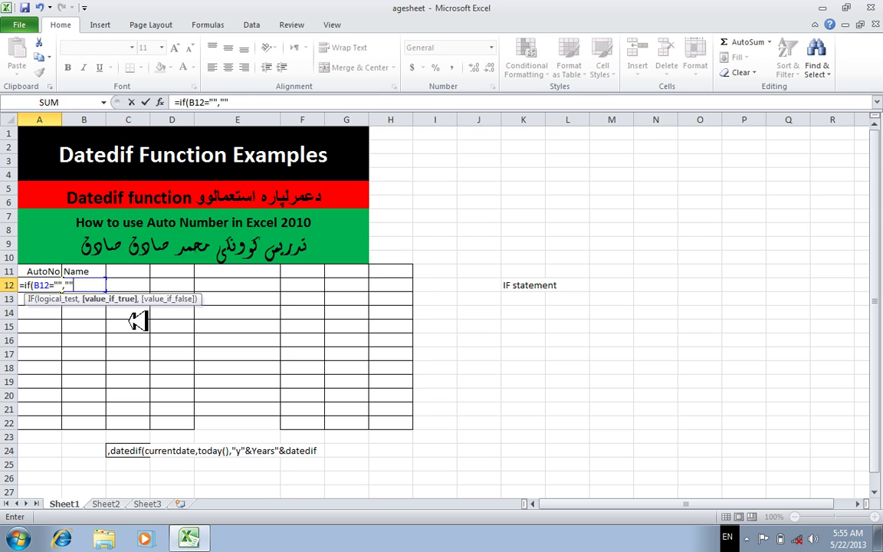
{"action": "type", "text": ","}
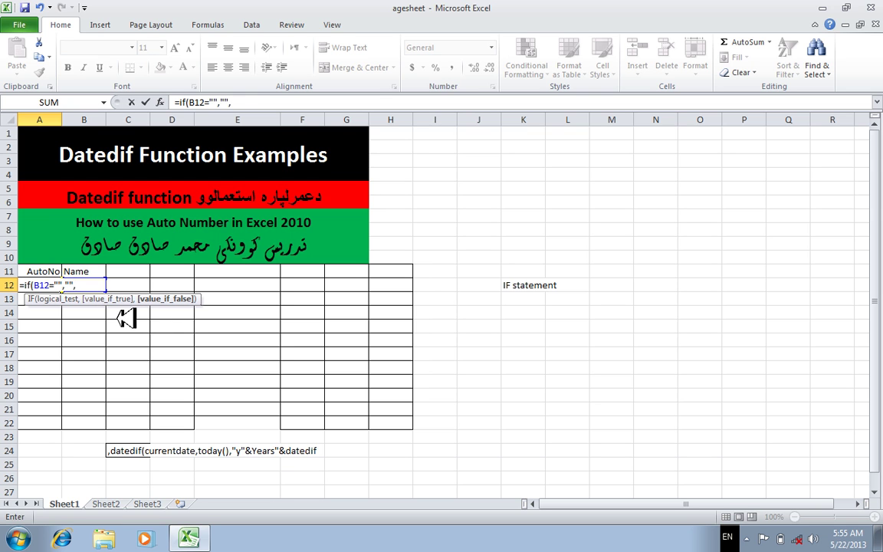
{"action": "left_click", "coordinate": [59, 271]}
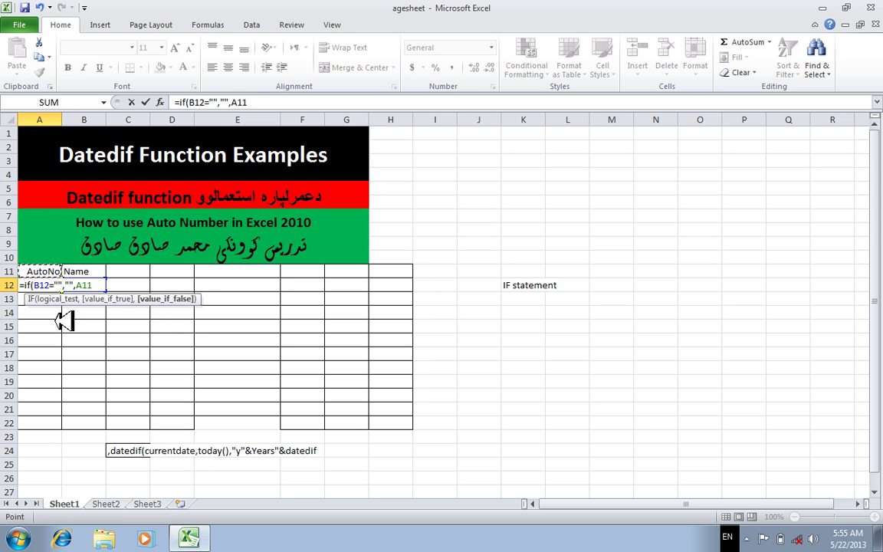
{"action": "type", "text": "+1)"}
{"action": "key", "text": "Return"}
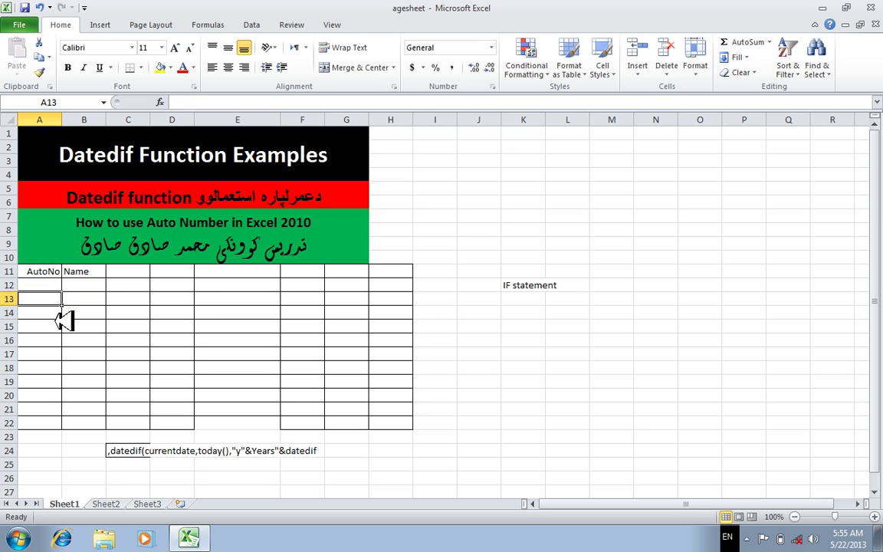
Fill the auto-number formula from cell A12 down column A to row 308.
{"action": "left_click", "coordinate": [49, 284]}
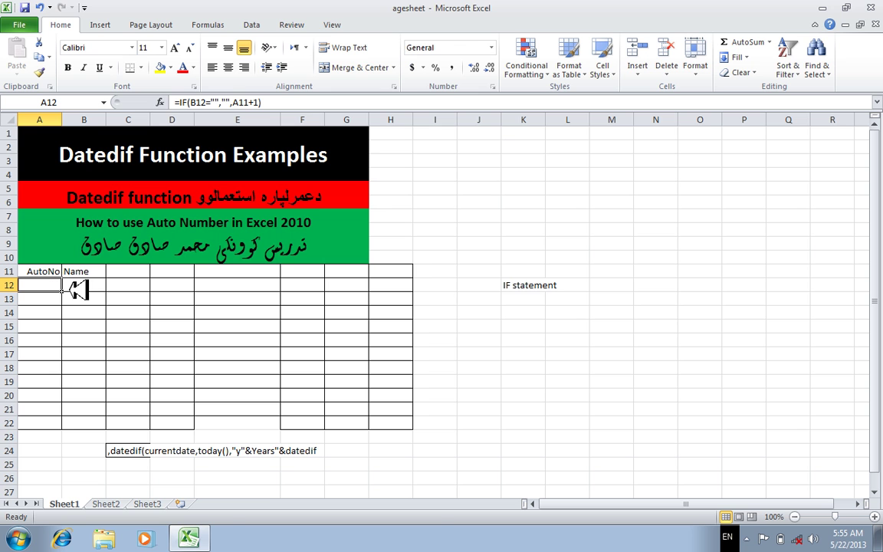
{"action": "left_click_drag", "start_coordinate": [68, 291], "coordinate": [11, 543]}
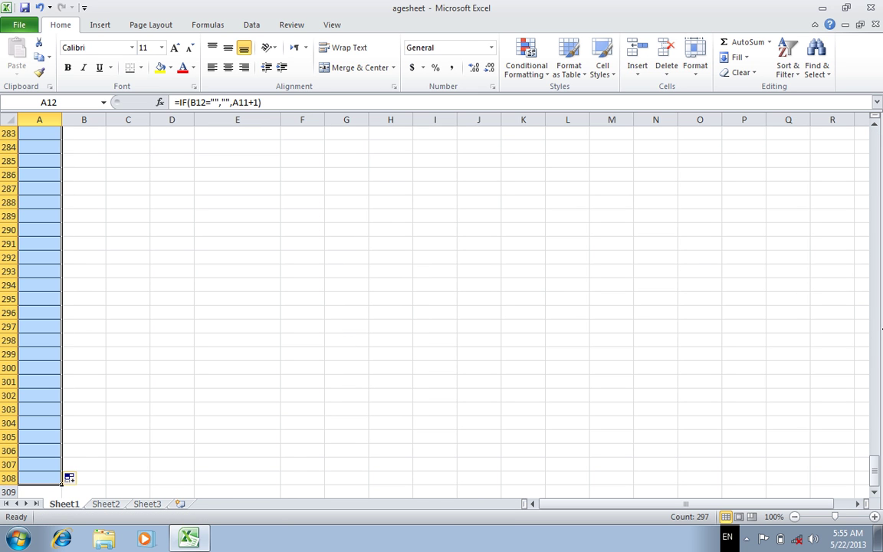
{"action": "left_click_drag", "start_coordinate": [880, 330], "coordinate": [877, 127]}
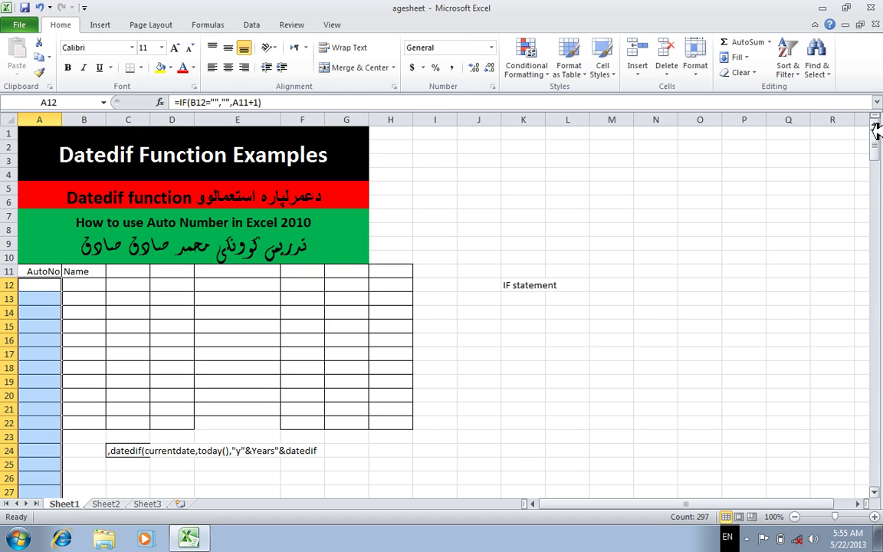
{"action": "left_click", "coordinate": [301, 325]}
Enter six sample first names in cells B12 to B17 to test the automatic numbering.
{"action": "left_click", "coordinate": [91, 283]}
{"action": "type", "text": "ahmad"}
{"action": "key", "text": "Return"}
{"action": "type", "text": "omer"}
{"action": "key", "text": "BackSpace"}
{"action": "key", "text": "BackSpace"}
{"action": "key", "text": "BackSpace"}
{"action": "type", "text": "mer"}
{"action": "key", "text": "Return"}
{"action": "type", "text": "khan"}
{"action": "key", "text": "Return"}
{"action": "type", "text": "jan"}
{"action": "key", "text": "Return"}
{"action": "type", "text": "ali"}
{"action": "key", "text": "Return"}
{"action": "type", "text": "wali"}
{"action": "key", "text": "Return"}
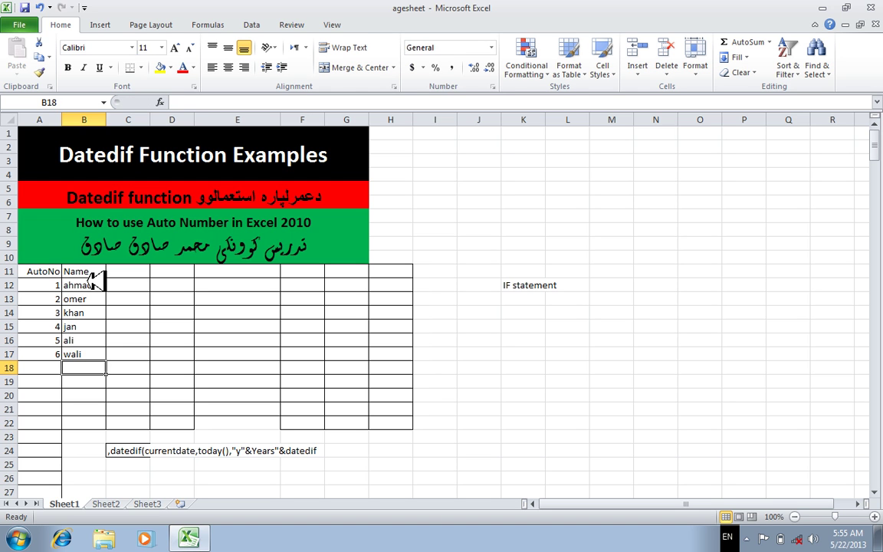
Clear the six sample names from cells B12 to B17.
{"action": "key", "text": "Up"}
{"action": "key", "text": "Delete"}
{"action": "key", "text": "Up"}
{"action": "key", "text": "Delete"}
{"action": "key", "text": "Up"}
{"action": "key", "text": "Delete"}
{"action": "key", "text": "Up"}
{"action": "key", "text": "Delete"}
{"action": "key", "text": "Up"}
{"action": "key", "text": "Delete"}
{"action": "key", "text": "Up"}
{"action": "key", "text": "Delete"}
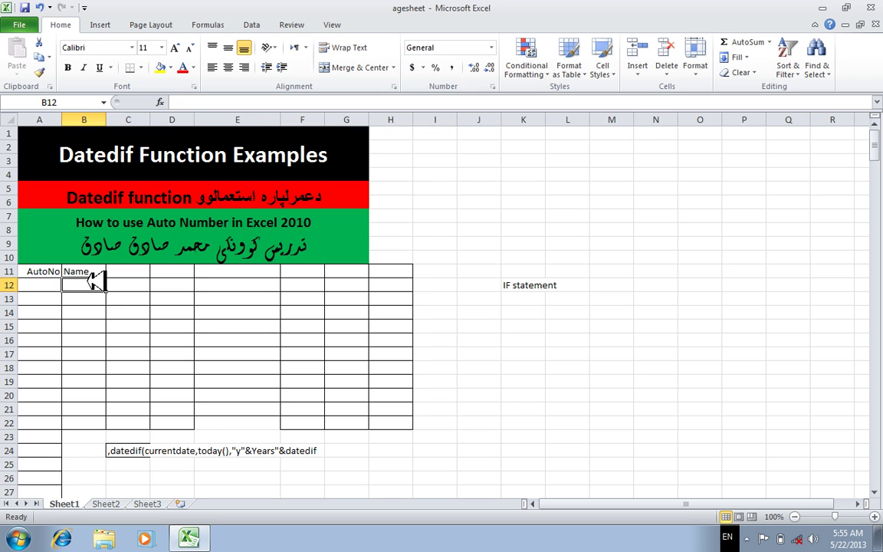
Enter the label "My birth day" in cell D12 and autofit column D to its contents.
{"action": "key", "text": "Right"}
{"action": "key", "text": "Left"}
{"action": "key", "text": "Left"}
{"action": "key", "text": "Up"}
{"action": "key", "text": "Right"}
{"action": "key", "text": "Down"}
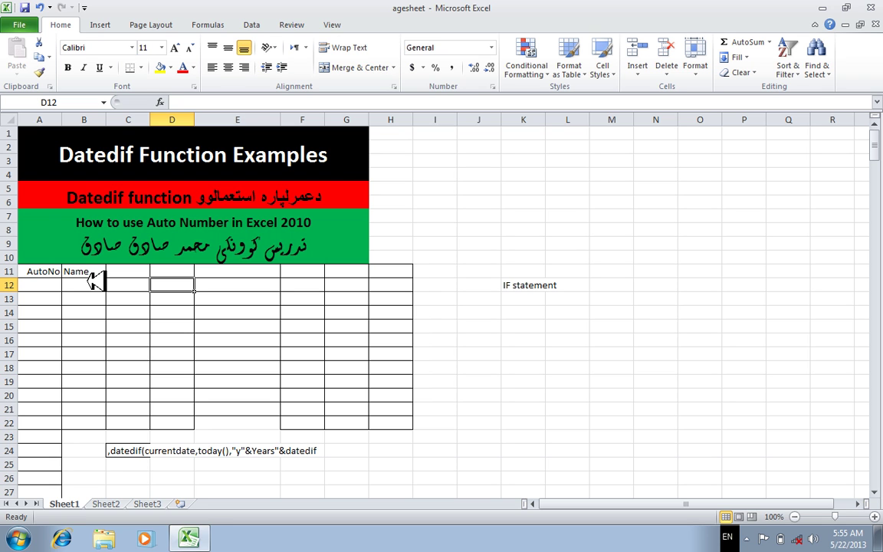
{"action": "type", "text": "My b"}
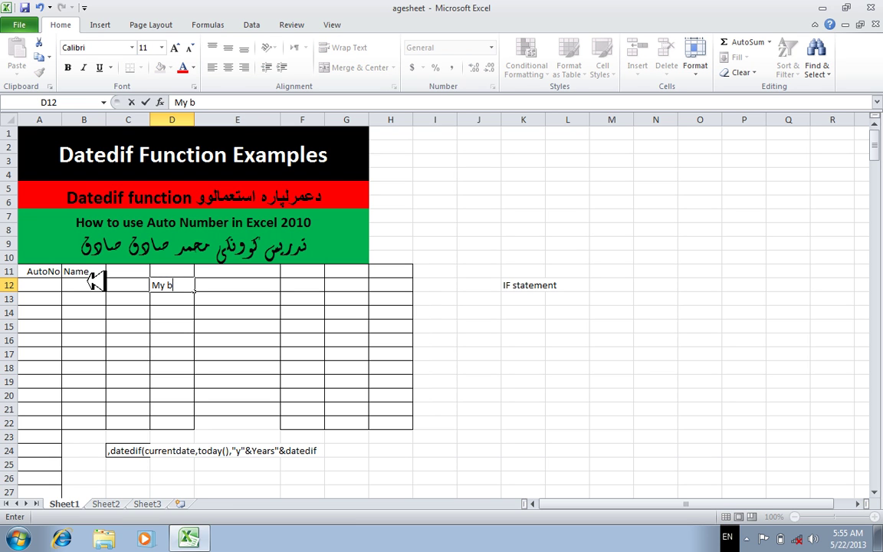
{"action": "type", "text": "irth day"}
{"action": "key", "text": "Tab"}
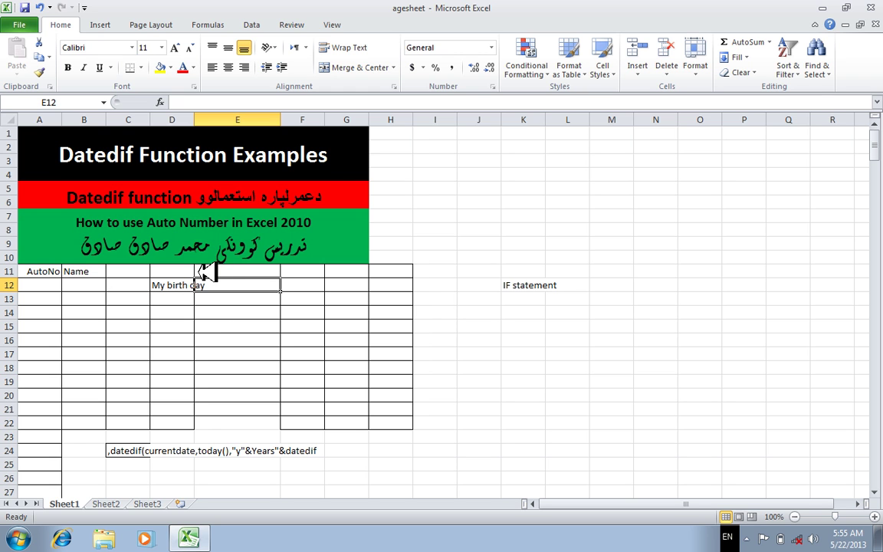
{"action": "double_click", "coordinate": [194, 119]}
{"action": "left_click", "coordinate": [242, 365]}
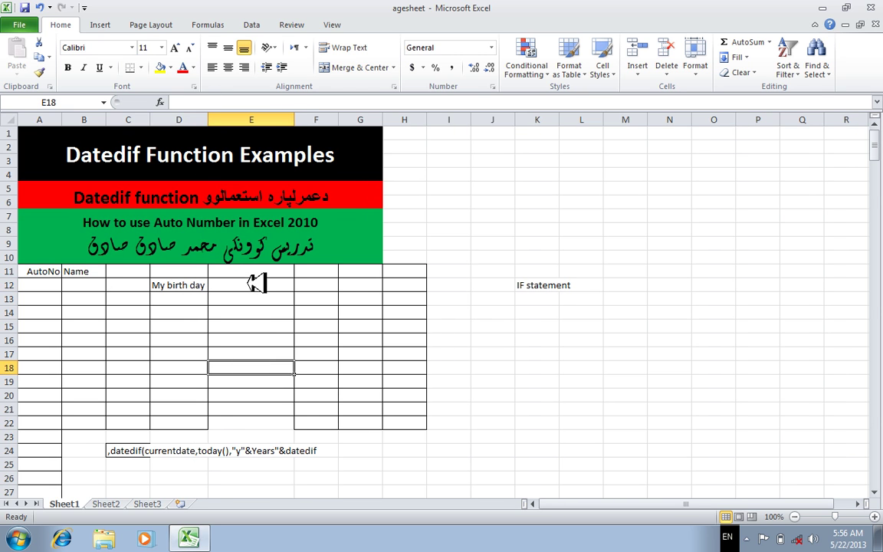
Enter the heading "Last date" in cell E11.
{"action": "left_click", "coordinate": [241, 275]}
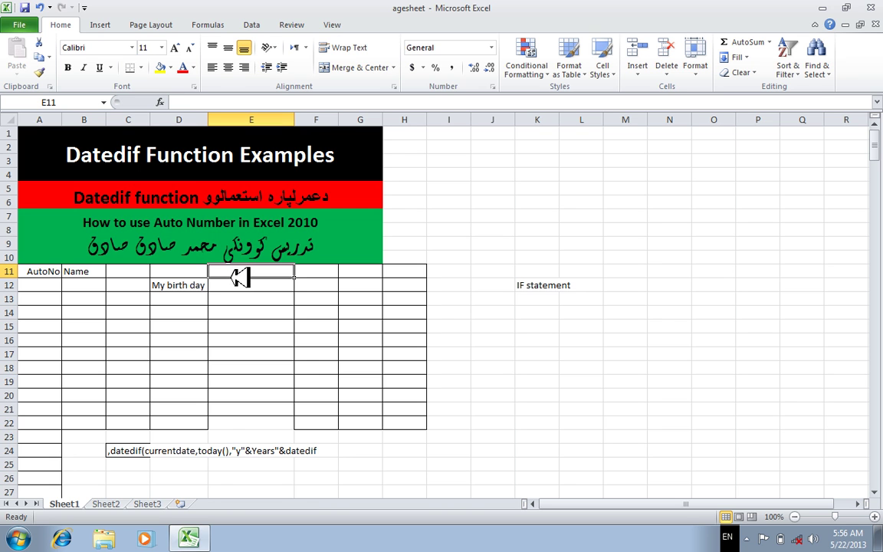
{"action": "double_click", "coordinate": [240, 277]}
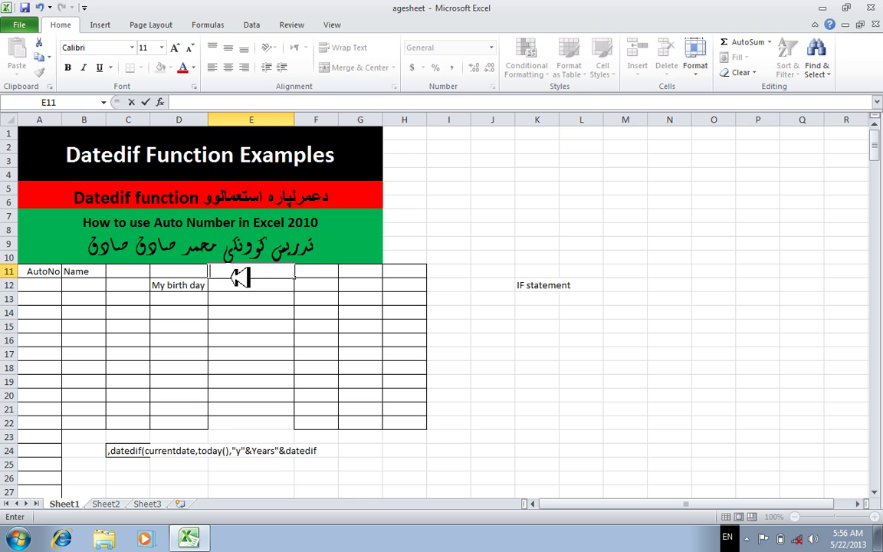
{"action": "type", "text": "Last date"}
{"action": "key", "text": "Return"}
{"action": "key", "text": "Left"}
{"action": "key", "text": "Left"}
{"action": "key", "text": "Up"}
{"action": "key", "text": "Right"}
{"action": "key", "text": "Down"}
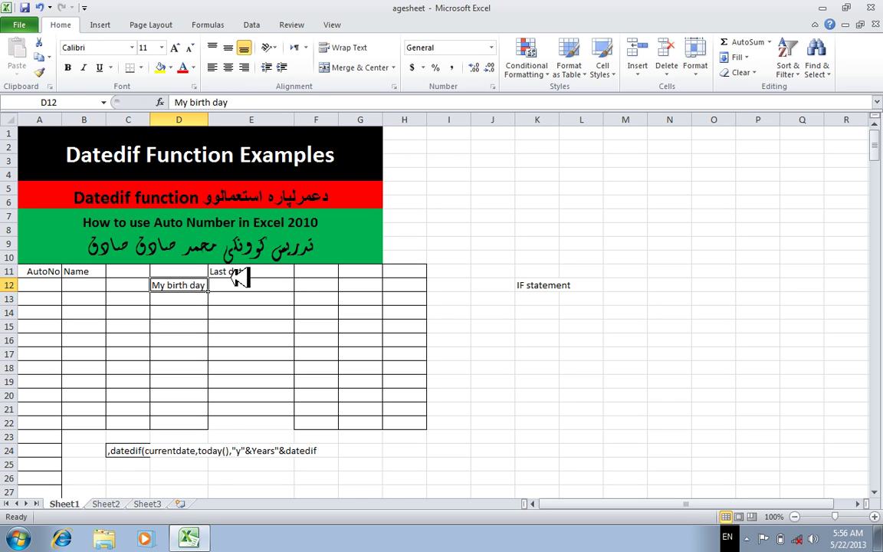
Enter the labels "Show me y", "Show me M" and "show me D" in cells D13 to D15.
{"action": "left_click", "coordinate": [206, 298]}
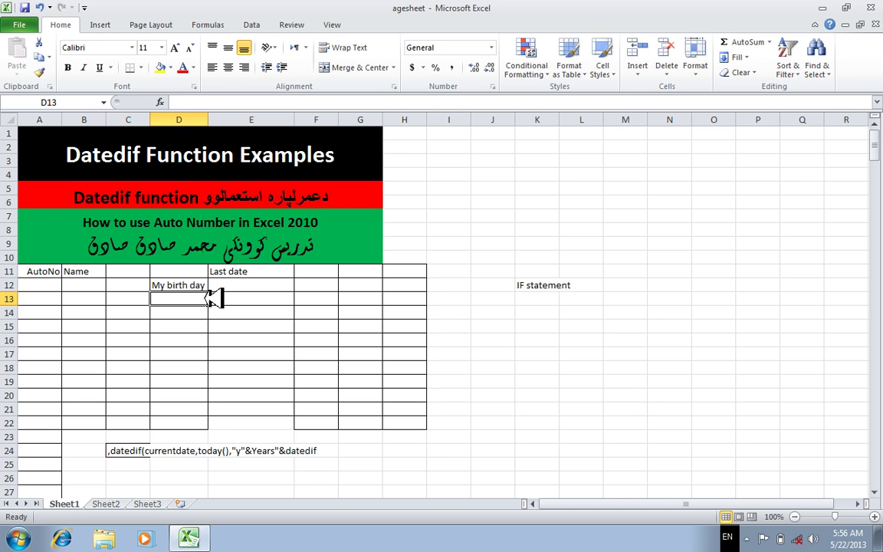
{"action": "type", "text": "Show me "}
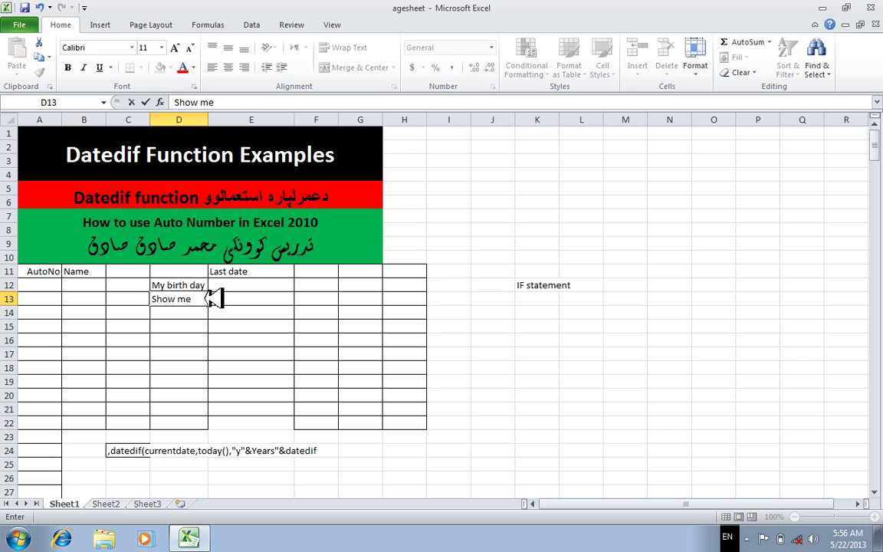
{"action": "type", "text": "y"}
{"action": "key", "text": "Return"}
{"action": "type", "text": "Show me M"}
{"action": "key", "text": "Return"}
{"action": "type", "text": "showm"}
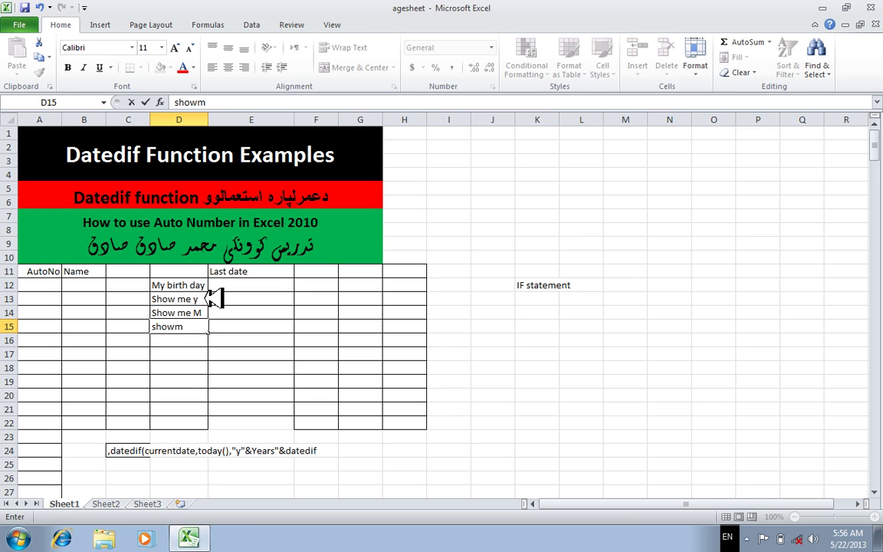
{"action": "key", "text": "BackSpace"}
{"action": "type", "text": "me E"}
{"action": "key", "text": "BackSpace"}
{"action": "type", "text": "D"}
{"action": "key", "text": "Right"}
{"action": "key", "text": "Left"}
{"action": "key", "text": "Up"}
{"action": "key", "text": "Right"}
{"action": "left_click", "coordinate": [206, 299]}
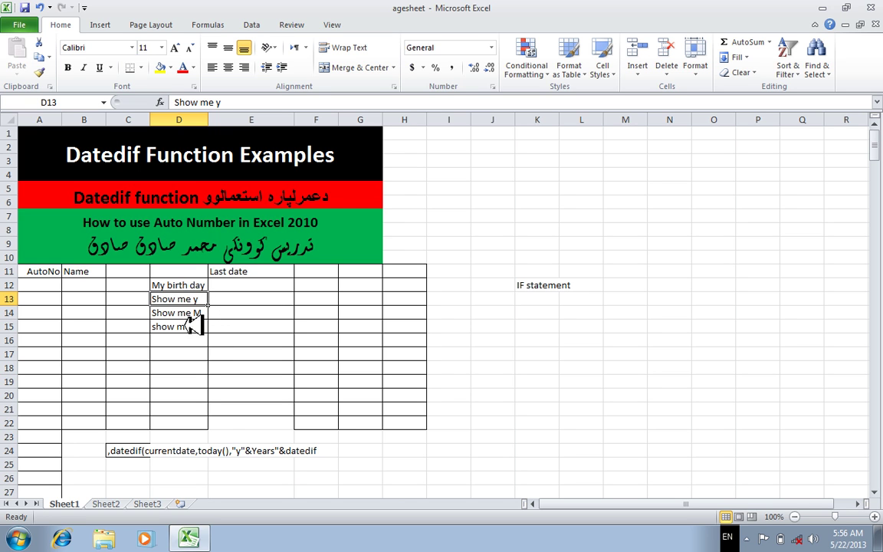
Enter the birth date in cell E12, beside the "My birth day" label.
{"action": "left_click", "coordinate": [247, 287]}
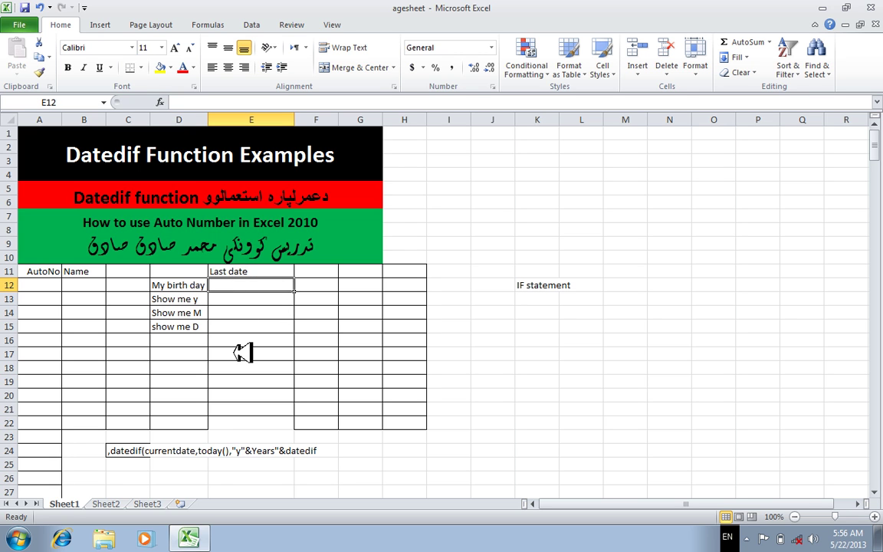
{"action": "type", "text": "1"}
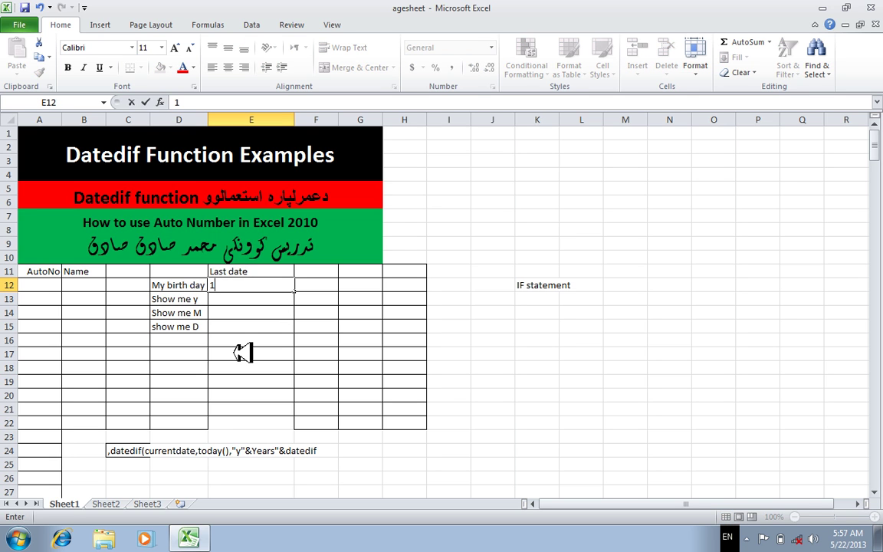
{"action": "type", "text": "/1/1989"}
{"action": "key", "text": "Return"}
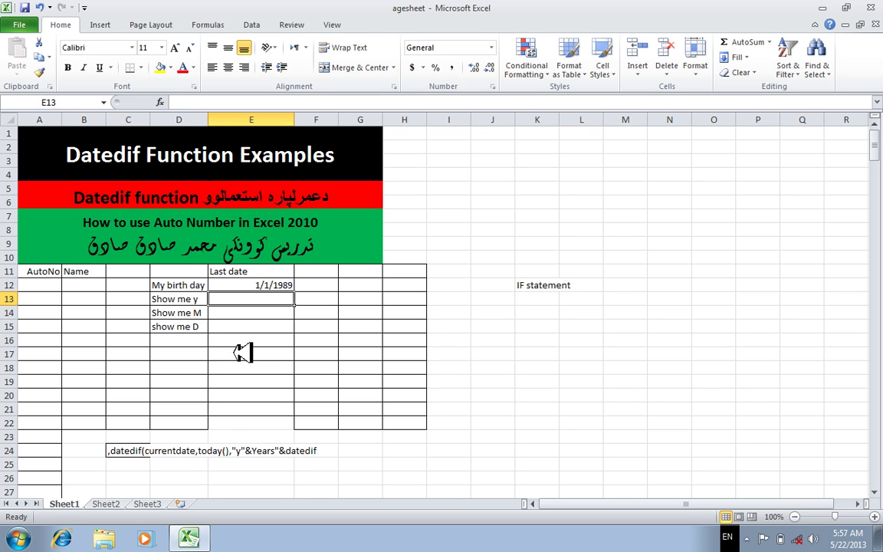
Start the formula =datedif(E12, in cell E13 and store it as plain text with a leading period.
{"action": "type", "text": "="}
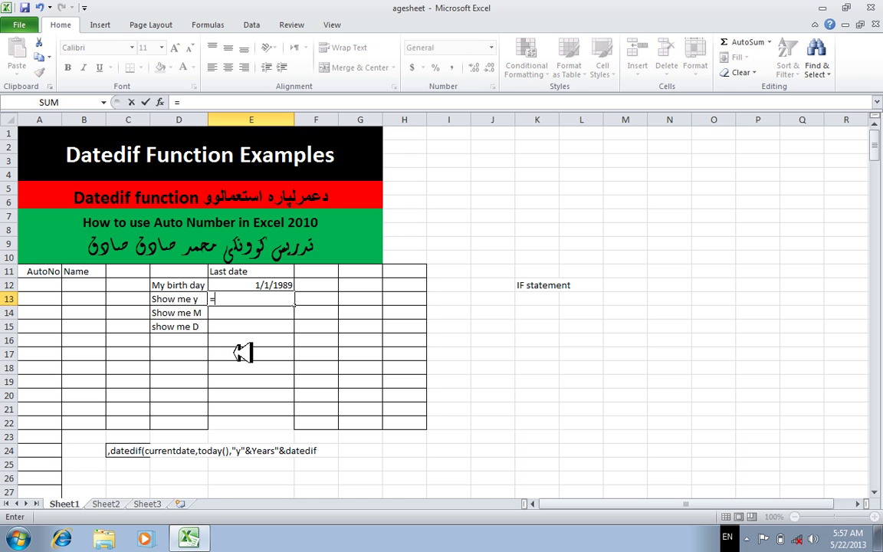
{"action": "type", "text": "datedif("}
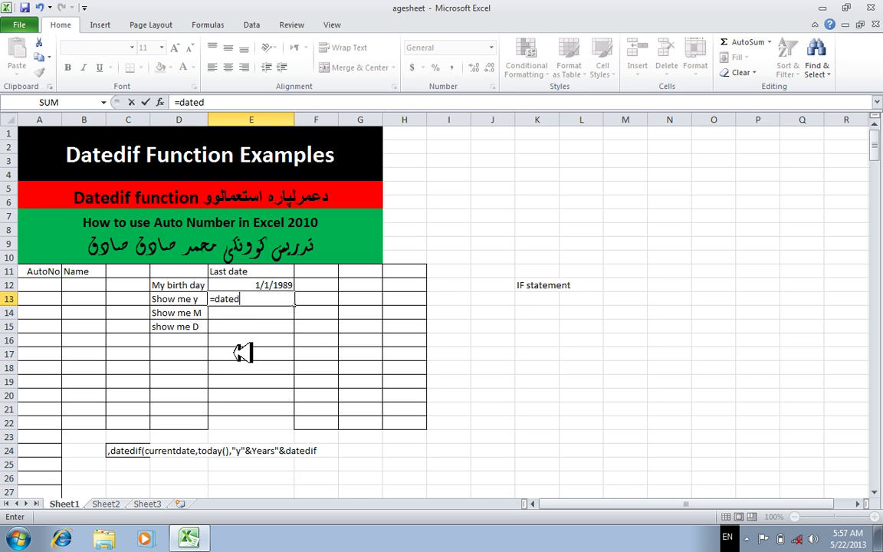
{"action": "left_click", "coordinate": [278, 285]}
{"action": "type", "text": ","}
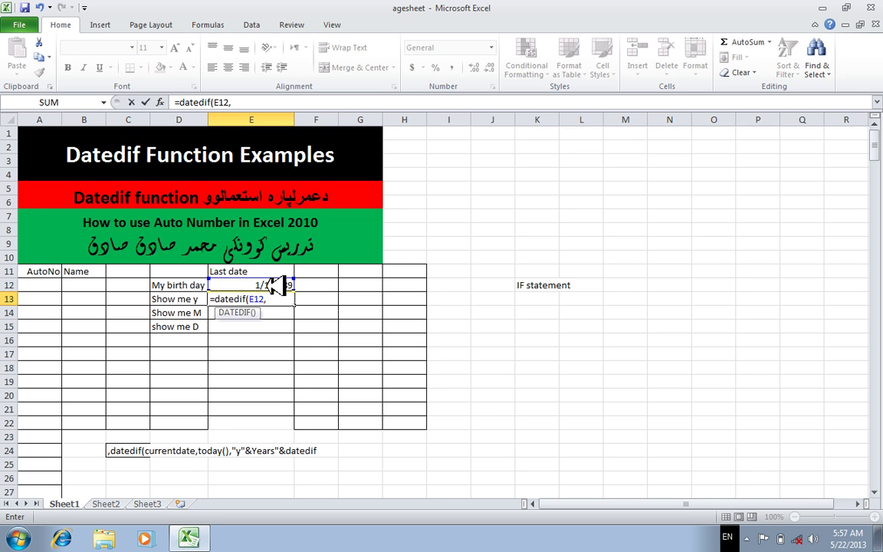
{"action": "left_click", "coordinate": [215, 300]}
{"action": "type", "text": "="}
{"action": "left_click", "coordinate": [438, 298]}
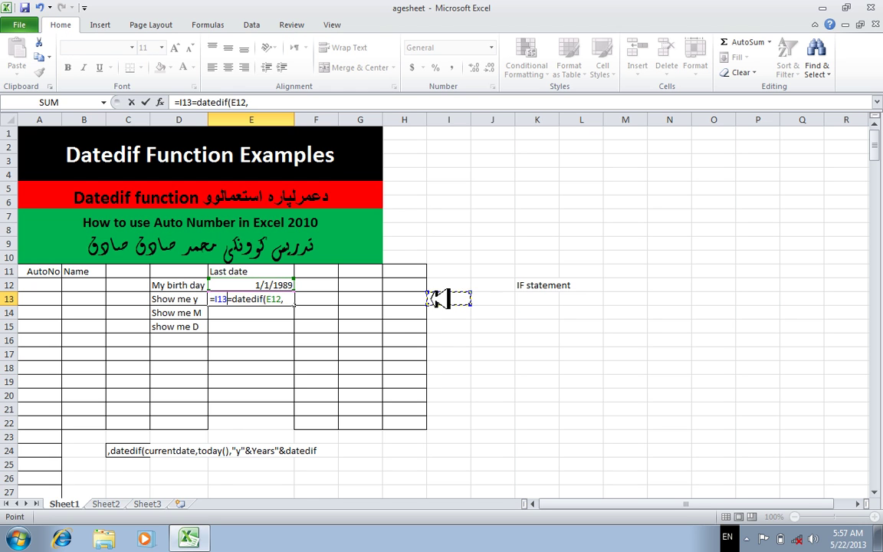
{"action": "key", "text": "BackSpace"}
{"action": "key", "text": "BackSpace"}
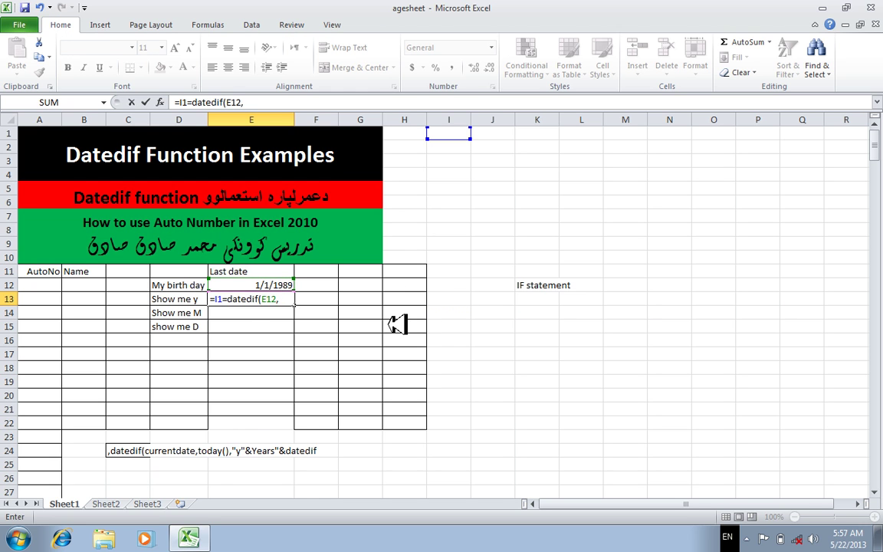
{"action": "key", "text": "BackSpace"}
{"action": "key", "text": "BackSpace"}
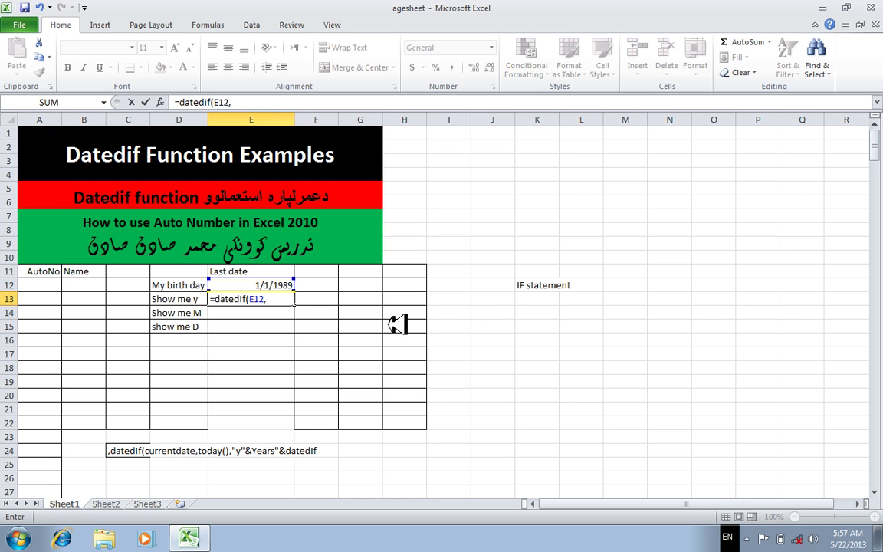
{"action": "left_click", "coordinate": [493, 382]}
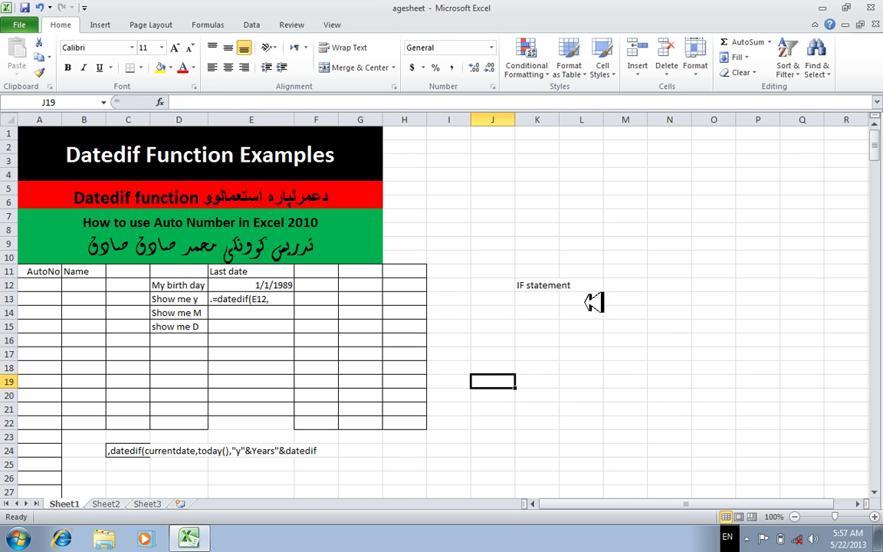
Enter the formula =today() in cell K6 to demonstrate the current-date function.
{"action": "left_click", "coordinate": [543, 201]}
{"action": "type", "text": "="}
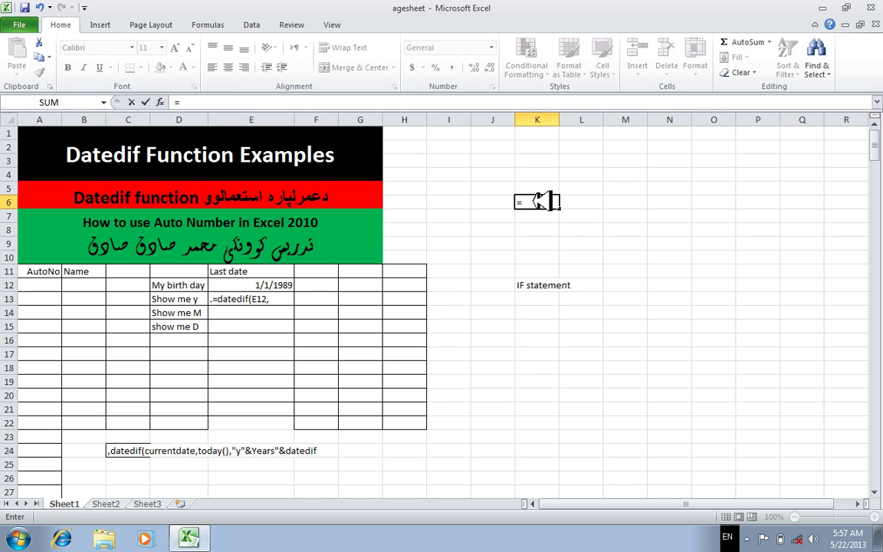
{"action": "type", "text": "today()"}
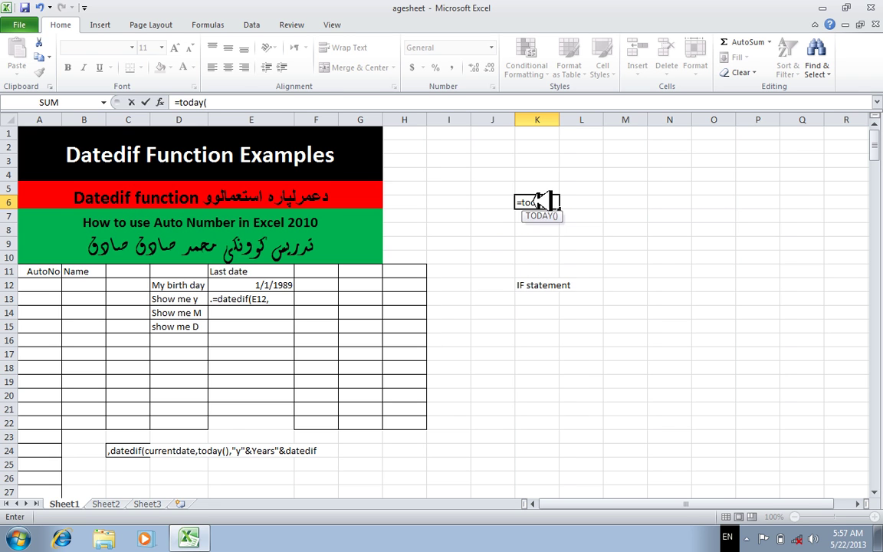
{"action": "key", "text": "Return"}
{"action": "left_click", "coordinate": [543, 201]}
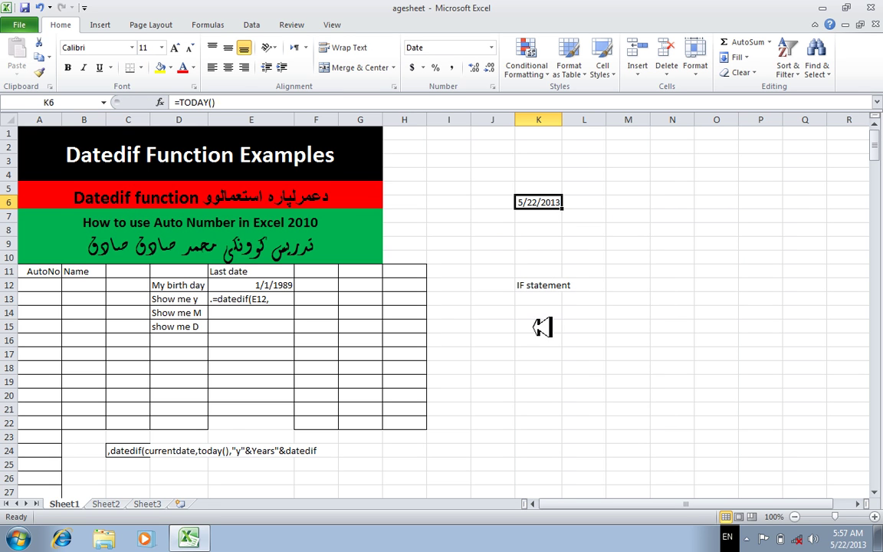
{"action": "left_click", "coordinate": [558, 325]}
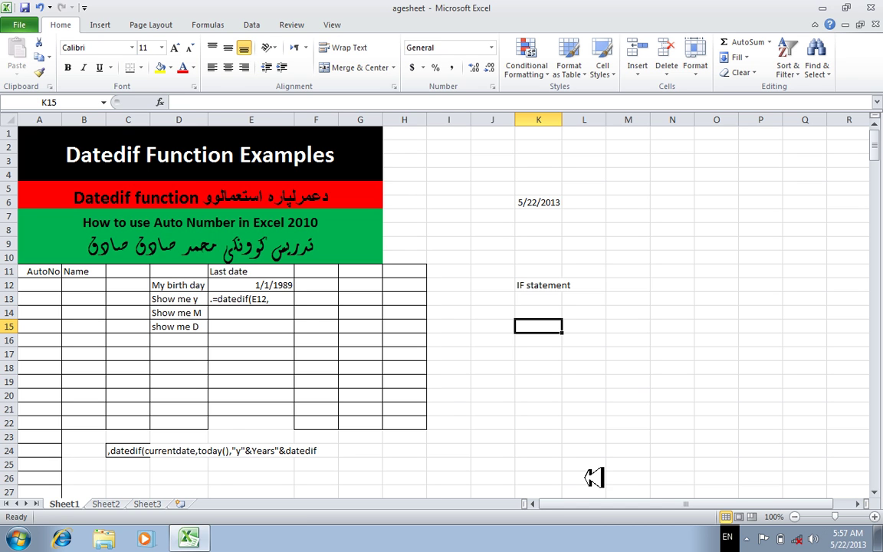
Turn the text in cell E13 into the working formula =datedif(E12,today(),"y") to calculate the age in years.
{"action": "left_click", "coordinate": [223, 299]}
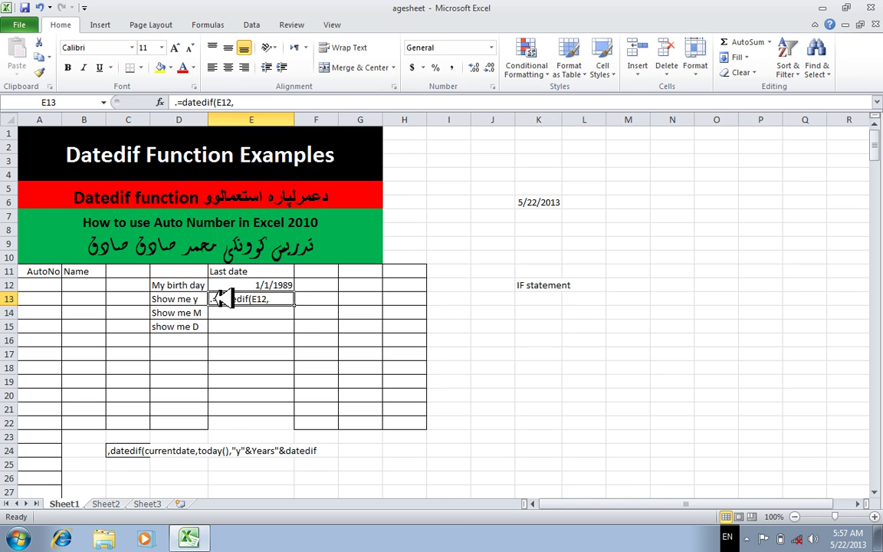
{"action": "double_click", "coordinate": [221, 299]}
{"action": "key", "text": "BackSpace"}
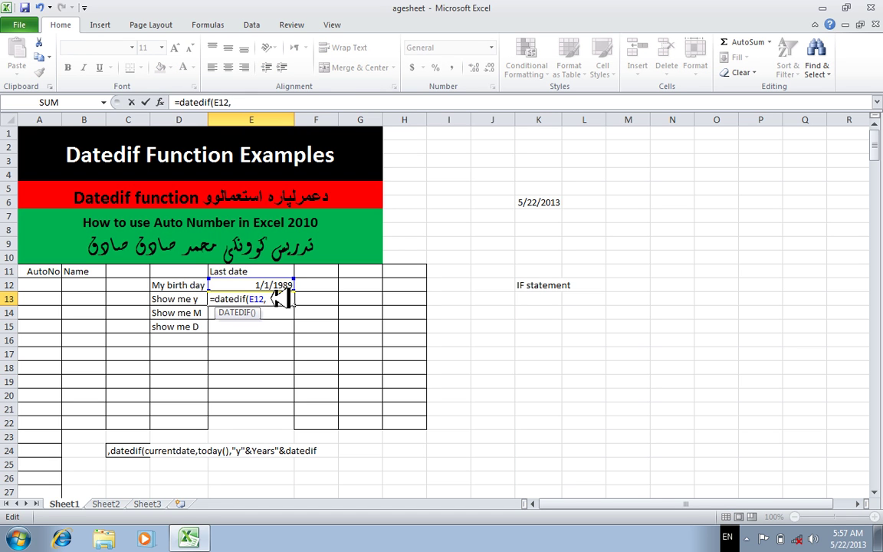
{"action": "type", "text": "today"}
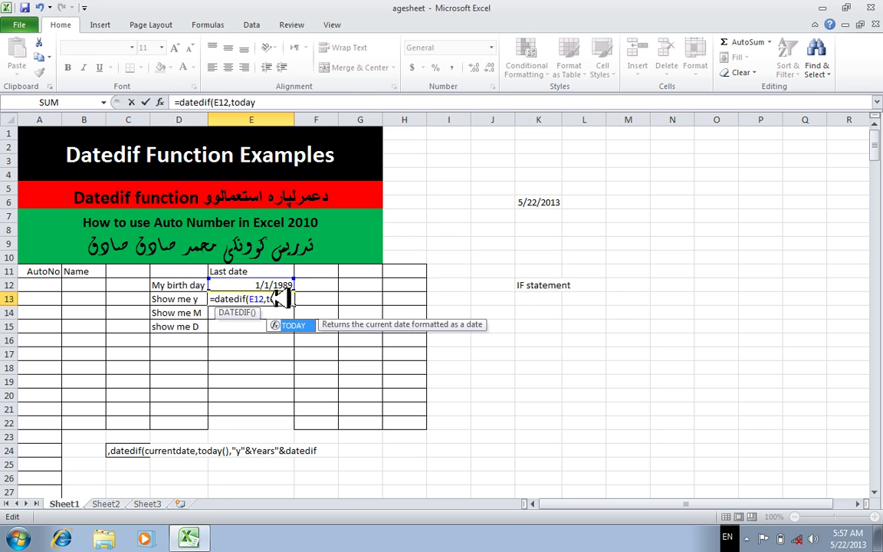
{"action": "type", "text": "()"}
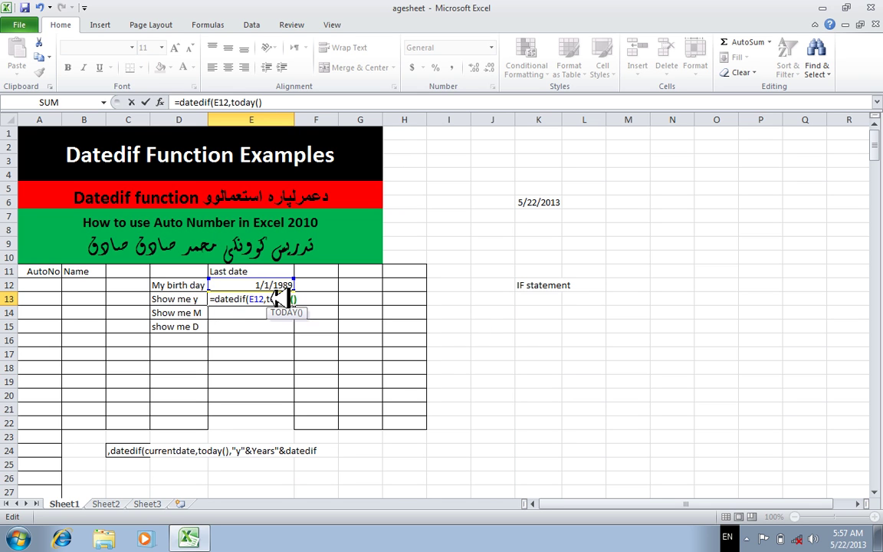
{"action": "type", "text": ",\""}
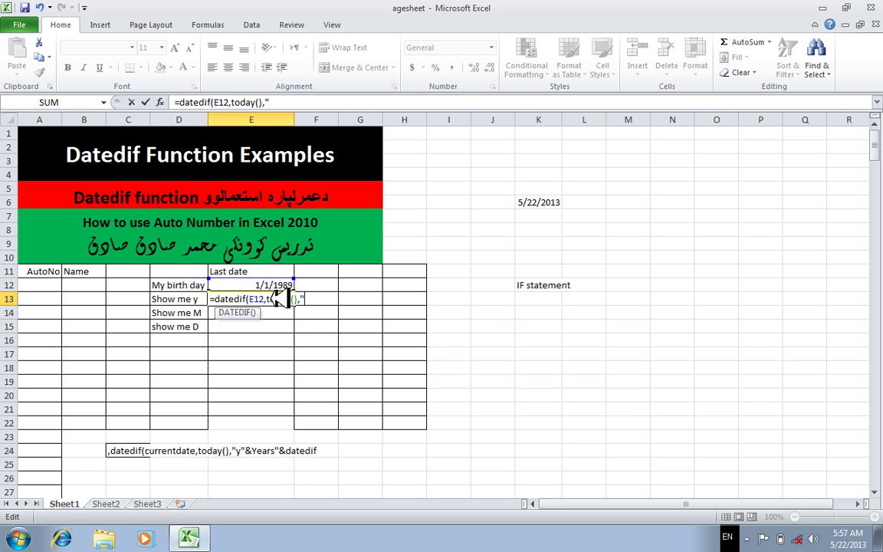
{"action": "type", "text": "y\")"}
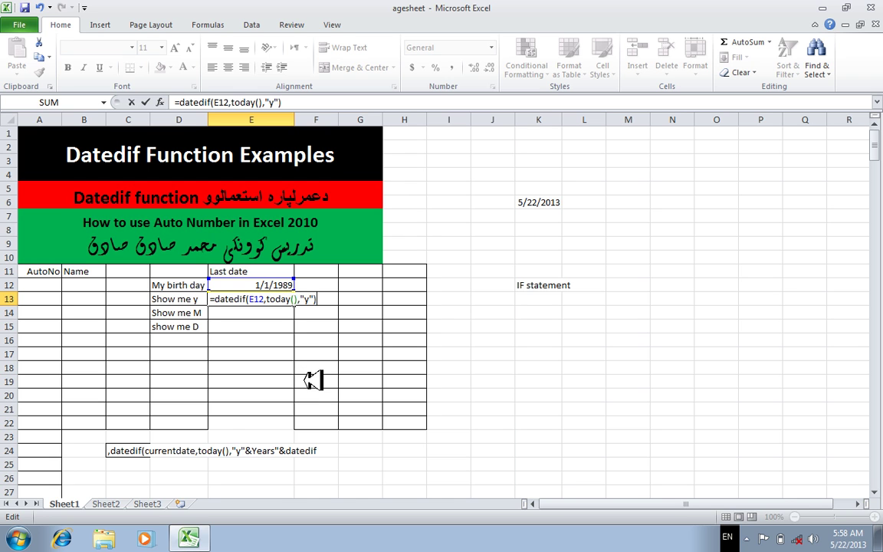
{"action": "key", "text": "Return"}
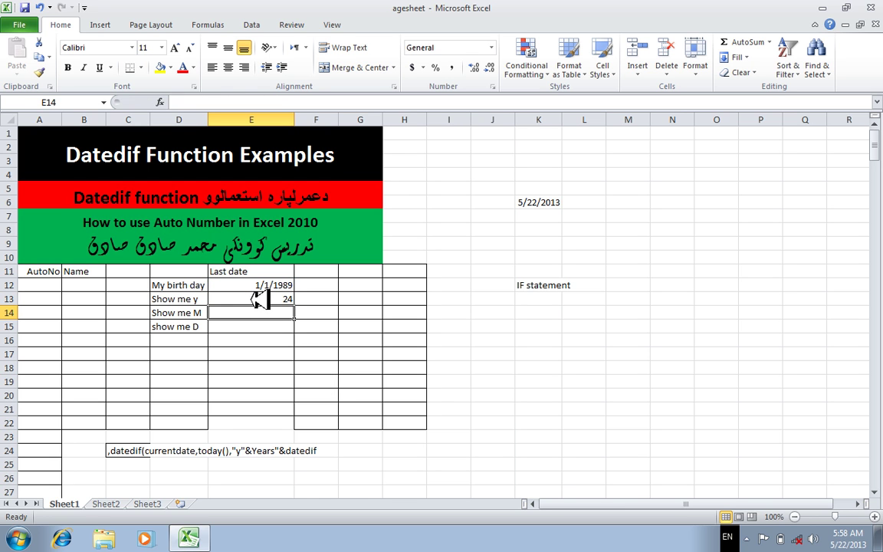
Enter the formula =datedif(E12,today(),"ym") in cell E14, beside the "Show me M" label.
{"action": "left_click", "coordinate": [285, 285]}
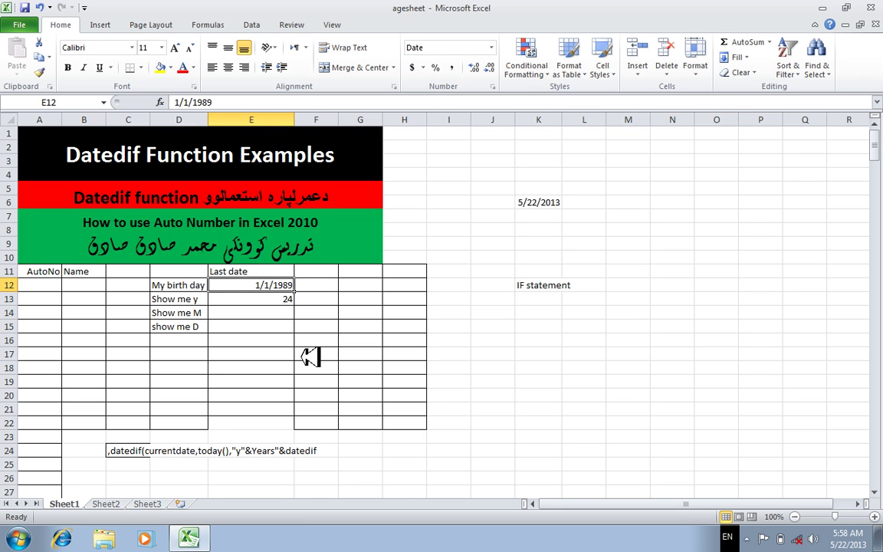
{"action": "left_click", "coordinate": [286, 312]}
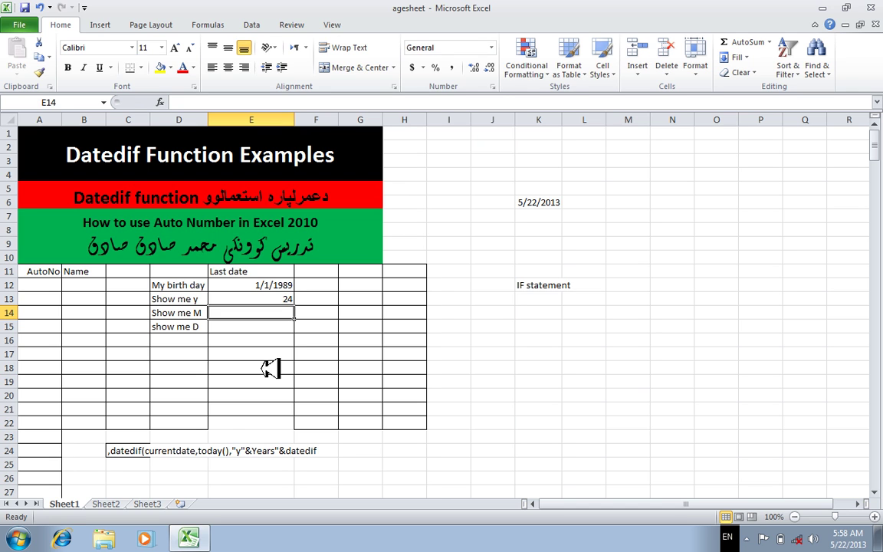
{"action": "type", "text": "="}
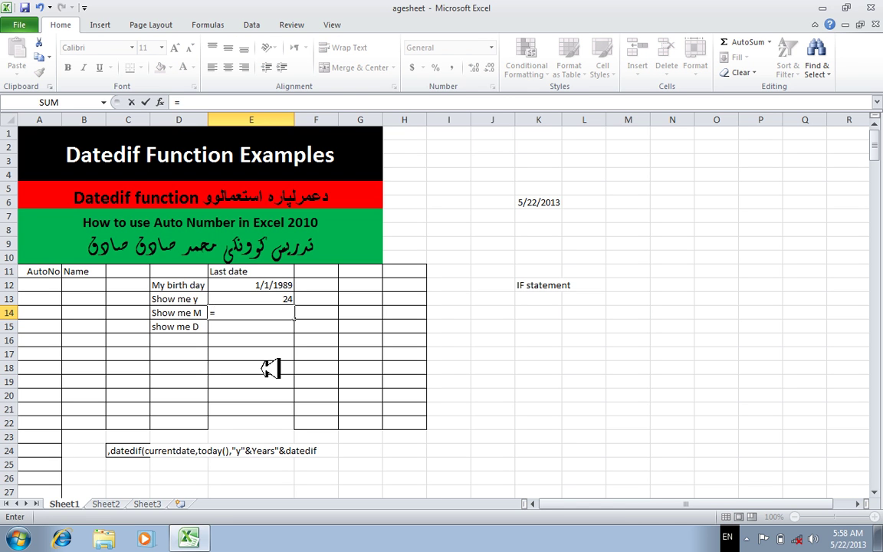
{"action": "type", "text": "date"}
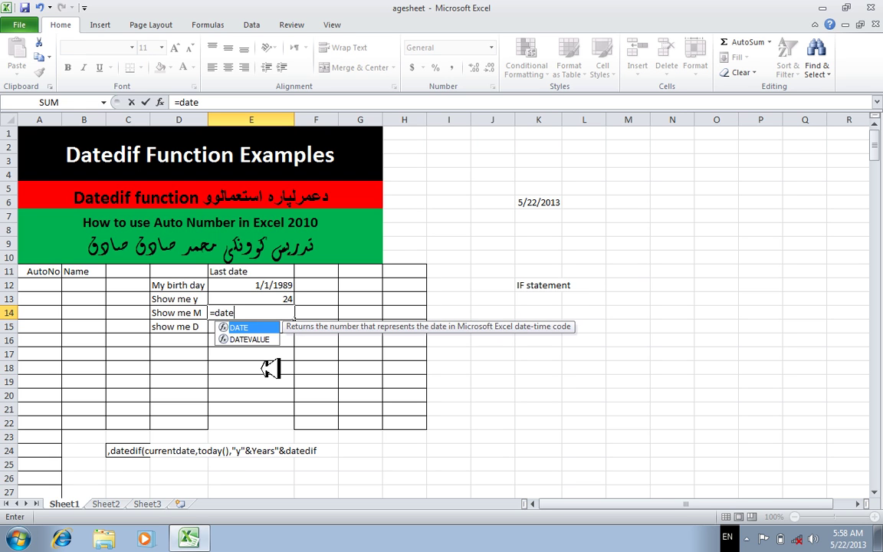
{"action": "type", "text": "dif("}
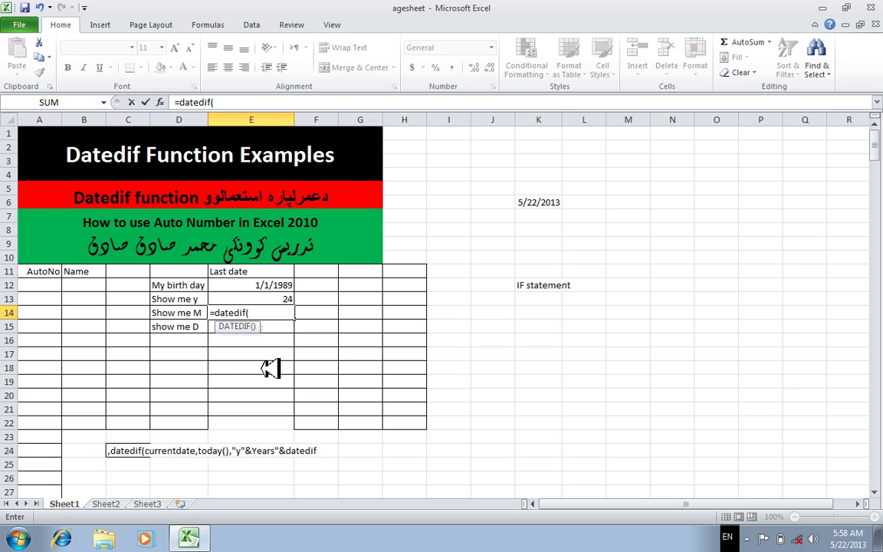
{"action": "left_click", "coordinate": [227, 283]}
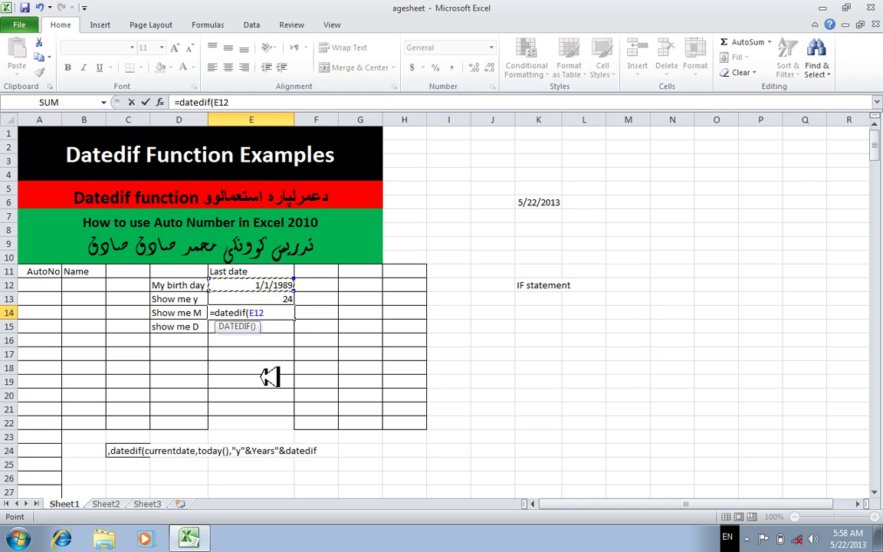
{"action": "type", "text": ",today"}
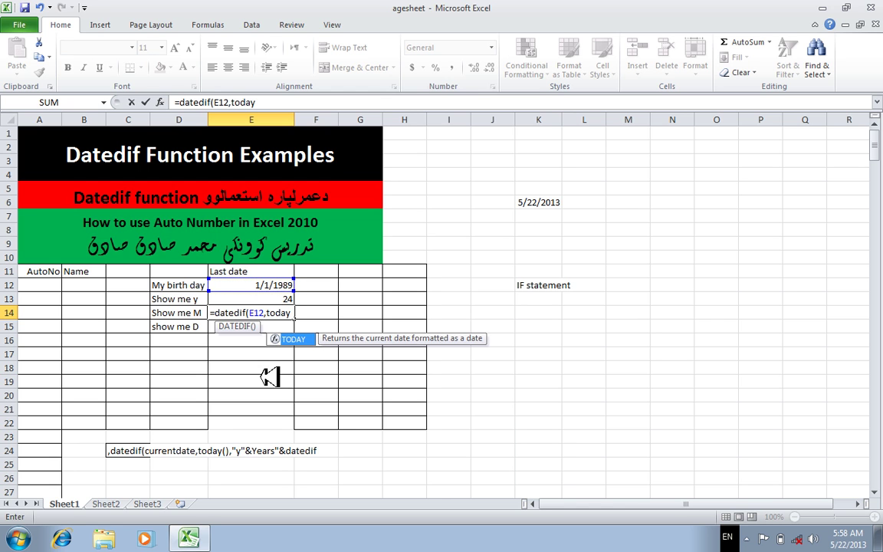
{"action": "type", "text": "()"}
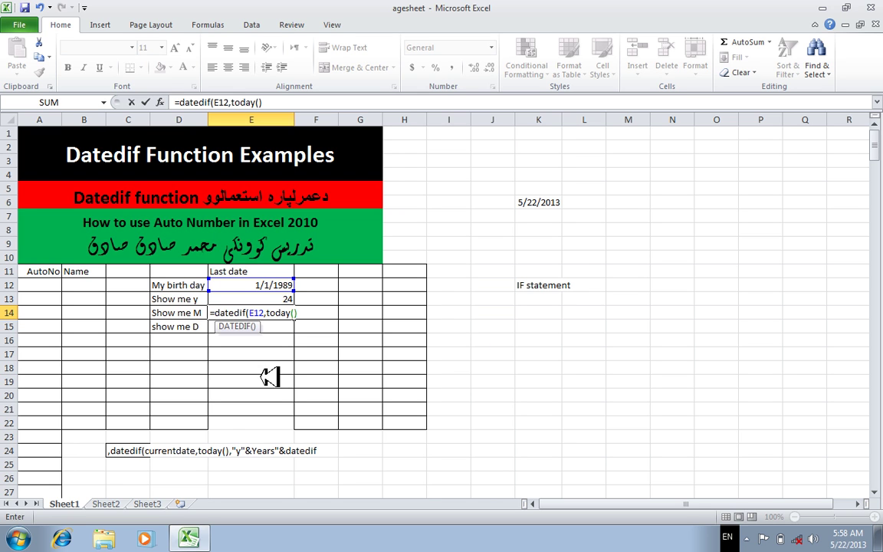
{"action": "type", "text": ",\"ym"}
{"action": "type", "text": "\")"}
{"action": "key", "text": "Return"}
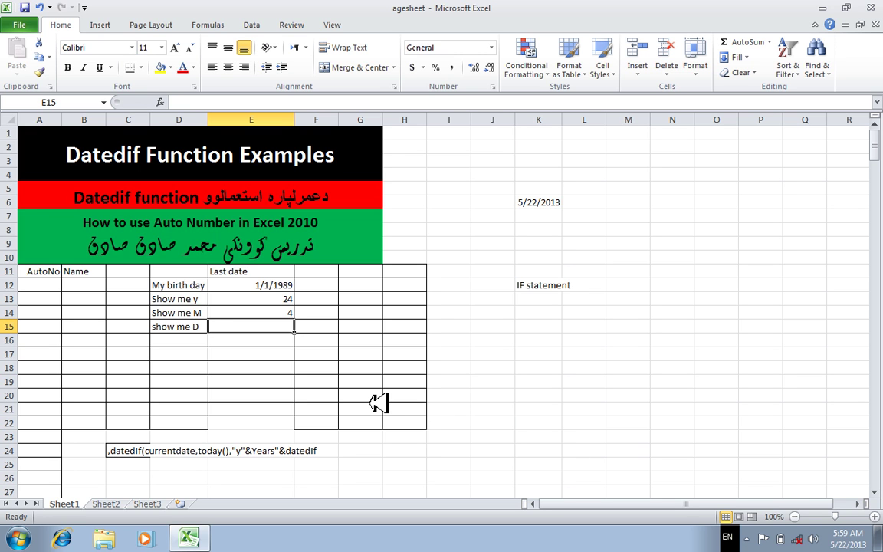
Enter the formula =datedif(E12,today,"md") in cell E15, beside the "show me D" label.
{"action": "type", "text": "="}
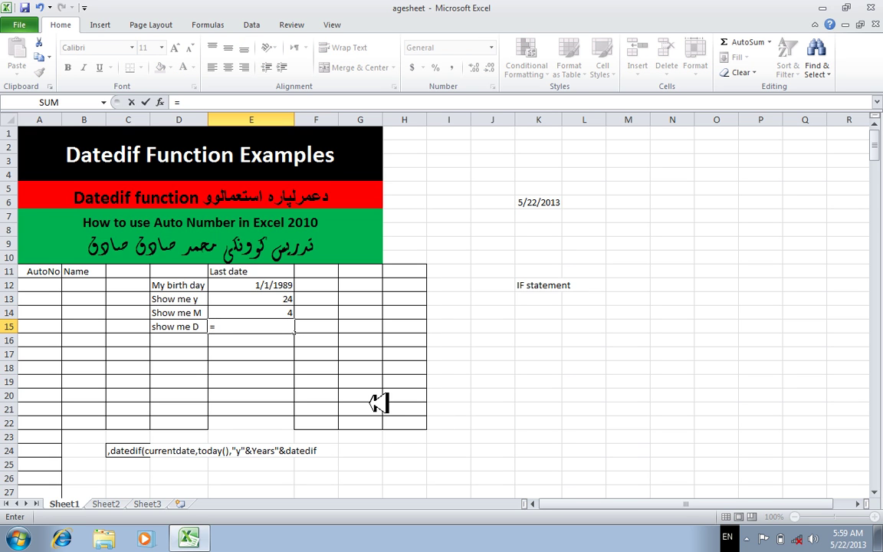
{"action": "type", "text": "datedif("}
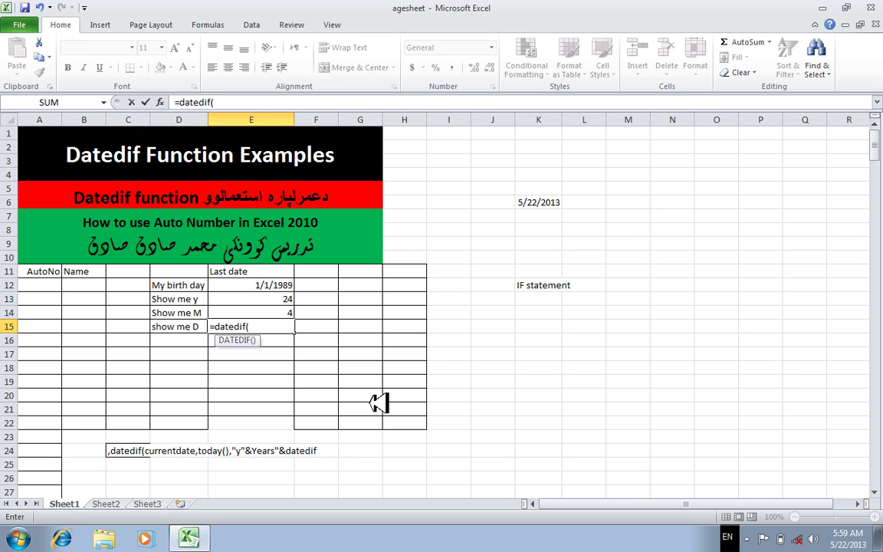
{"action": "left_click", "coordinate": [285, 281]}
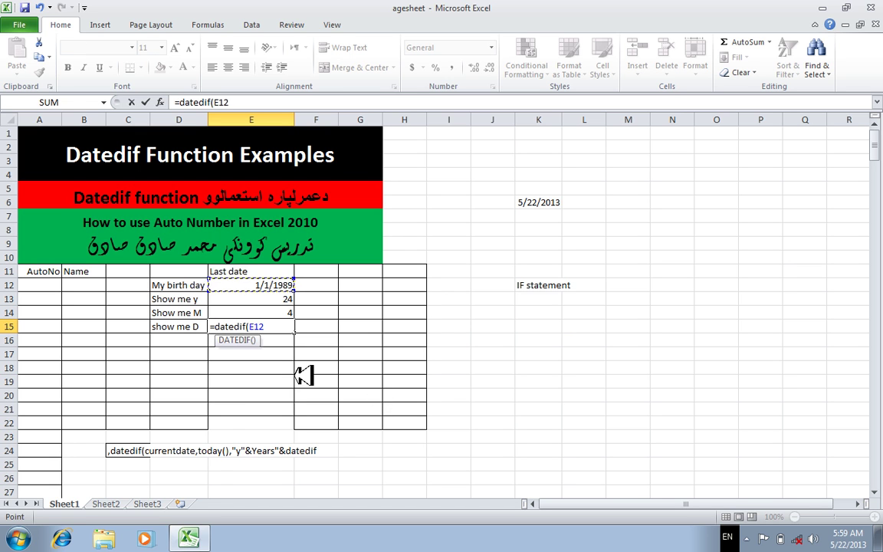
{"action": "type", "text": ",today"}
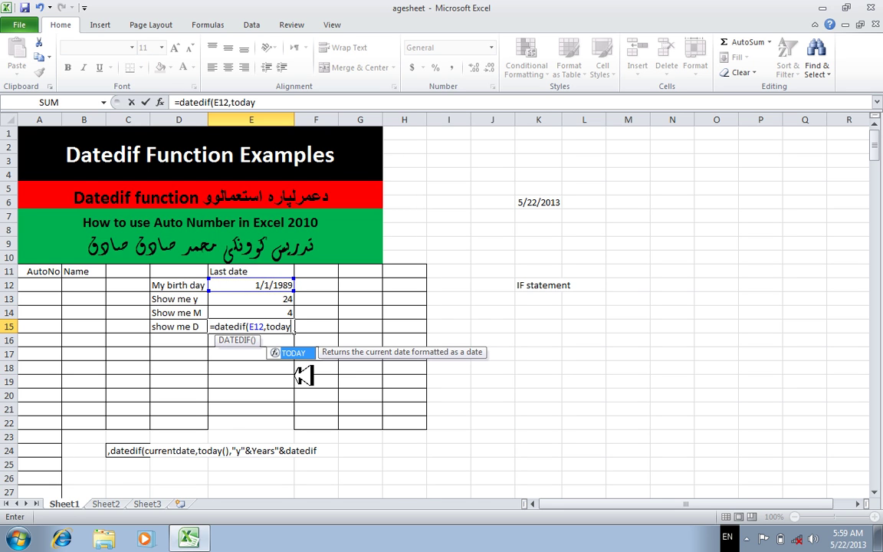
{"action": "type", "text": ",\""}
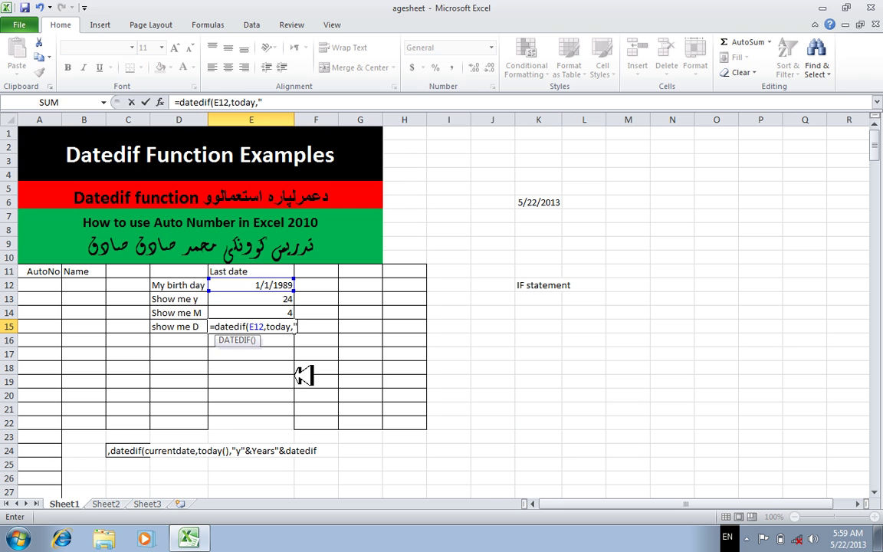
{"action": "type", "text": "md\")"}
{"action": "key", "text": "Return"}
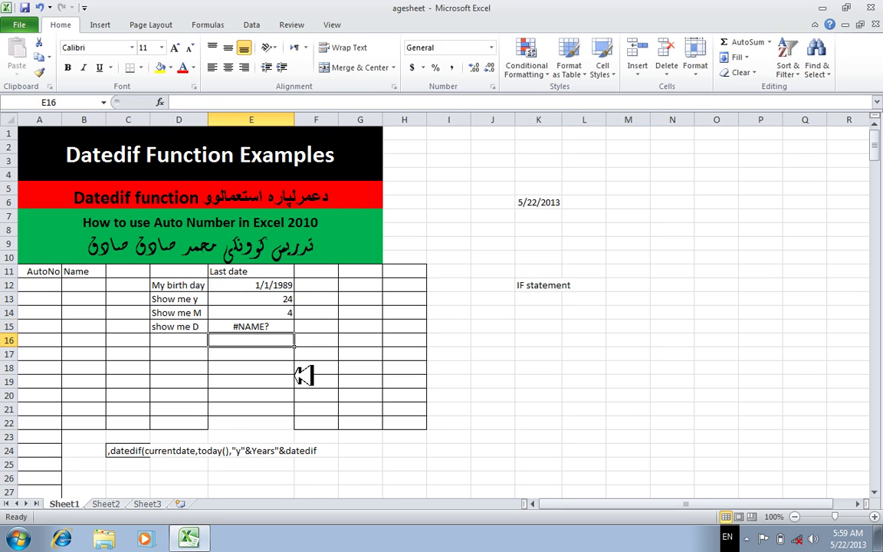
Correct the formula in cell E15 by adding the parentheses after today, giving =DATEDIF(E12,TODAY(),"md").
{"action": "double_click", "coordinate": [278, 328]}
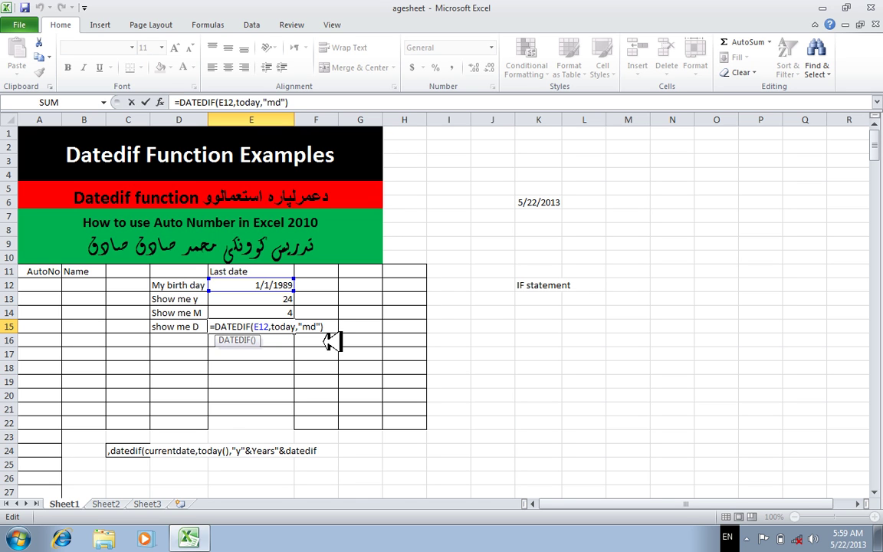
{"action": "type", "text": "()"}
{"action": "key", "text": "Return"}
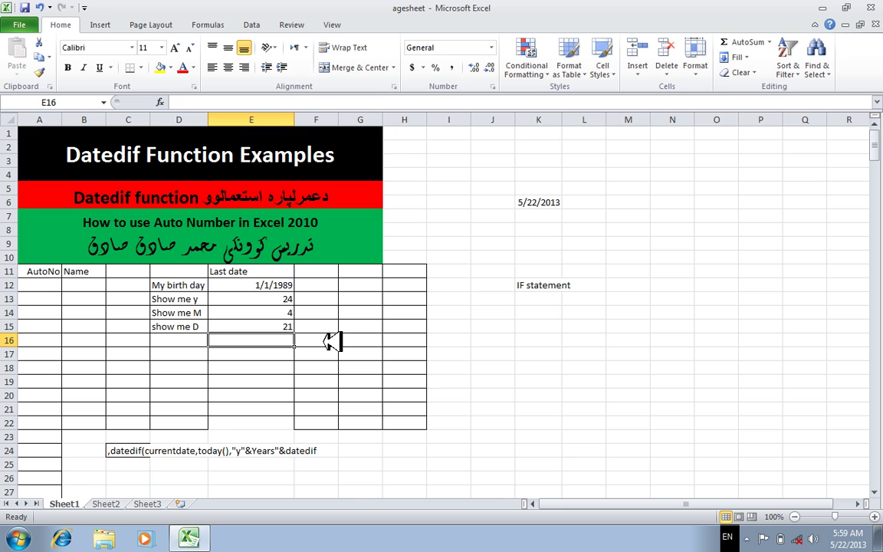
{"action": "key", "text": "Up"}
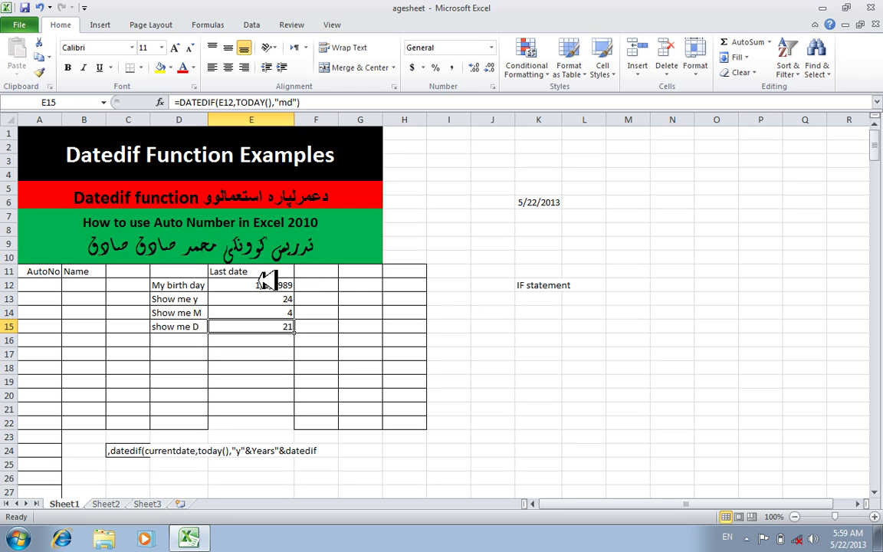
{"action": "left_click", "coordinate": [329, 382]}
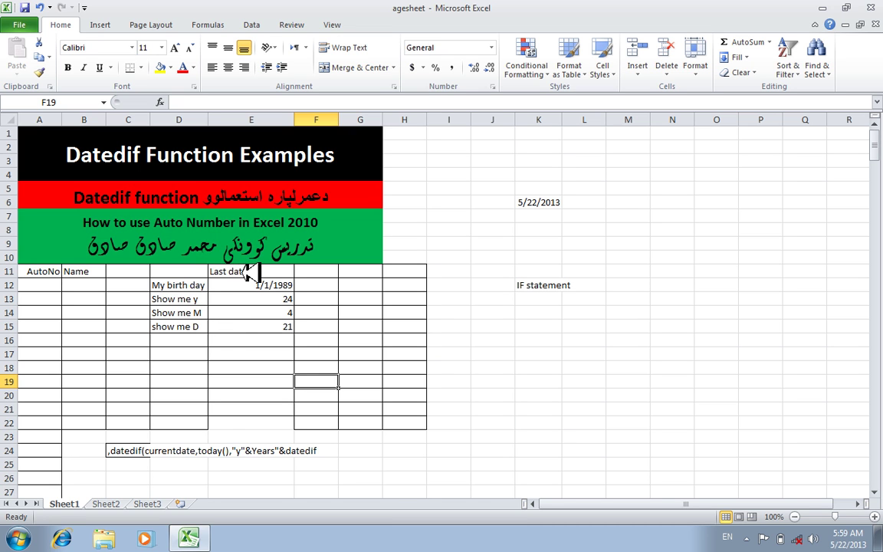
Copy the four labels in D12:D15 and paste them into D17:D20.
{"action": "left_click", "coordinate": [192, 326]}
{"action": "left_click_drag", "start_coordinate": [192, 326], "coordinate": [178, 286]}
{"action": "key", "text": "ctrl+c"}
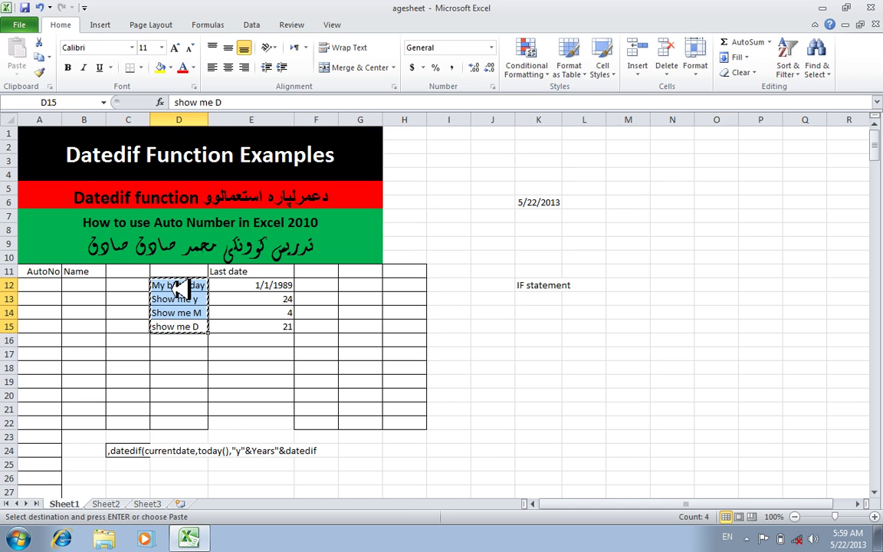
{"action": "left_click", "coordinate": [192, 352]}
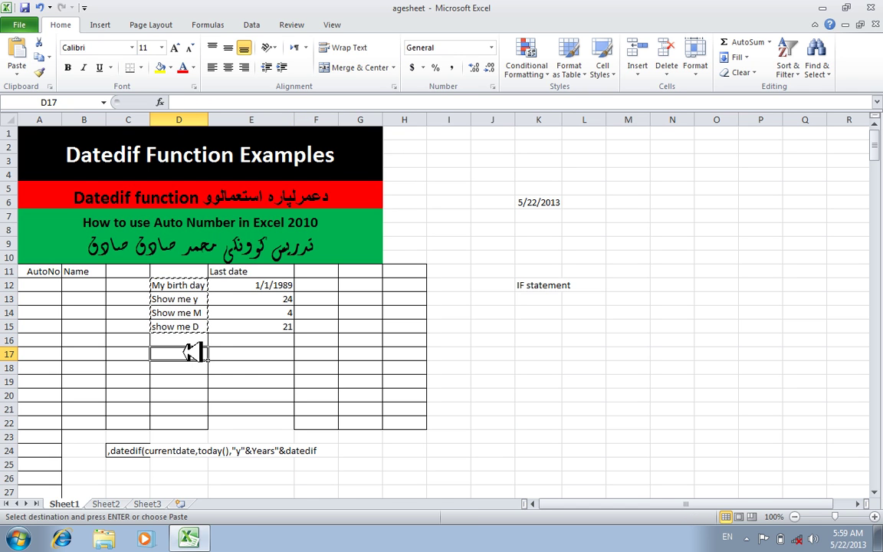
{"action": "key", "text": "Return"}
Copy the birth date from cell E12 into cell E17, beside the copied "My birth day" label.
{"action": "left_click", "coordinate": [288, 353]}
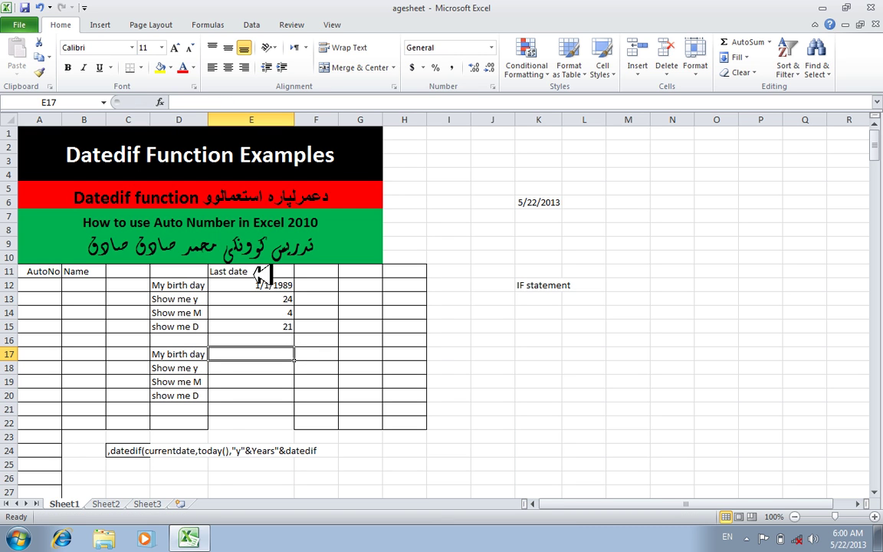
{"action": "left_click", "coordinate": [288, 286]}
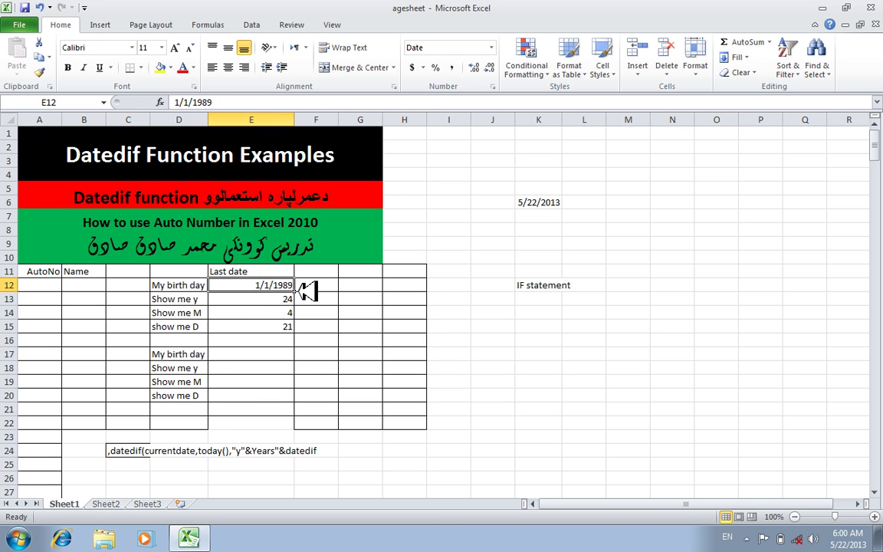
{"action": "key", "text": "ctrl+c"}
{"action": "left_click", "coordinate": [240, 353]}
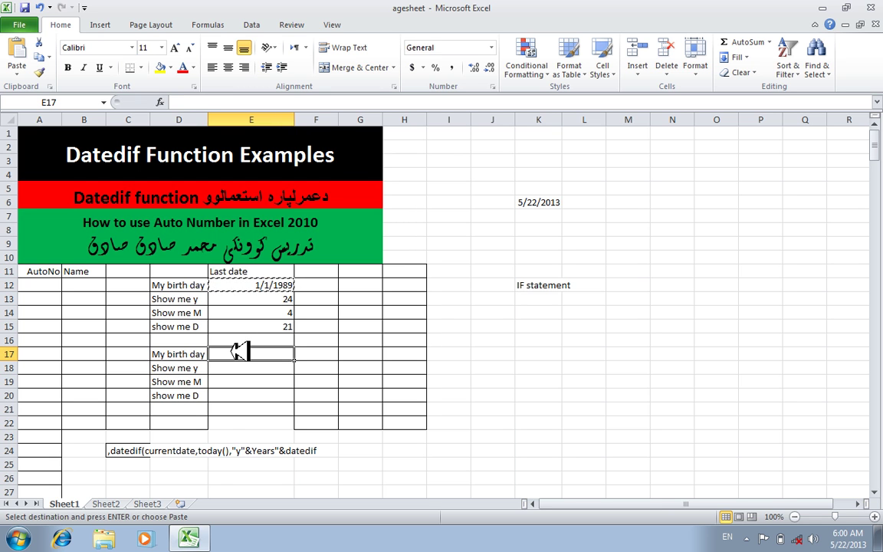
{"action": "key", "text": "Return"}
{"action": "left_click", "coordinate": [239, 396]}
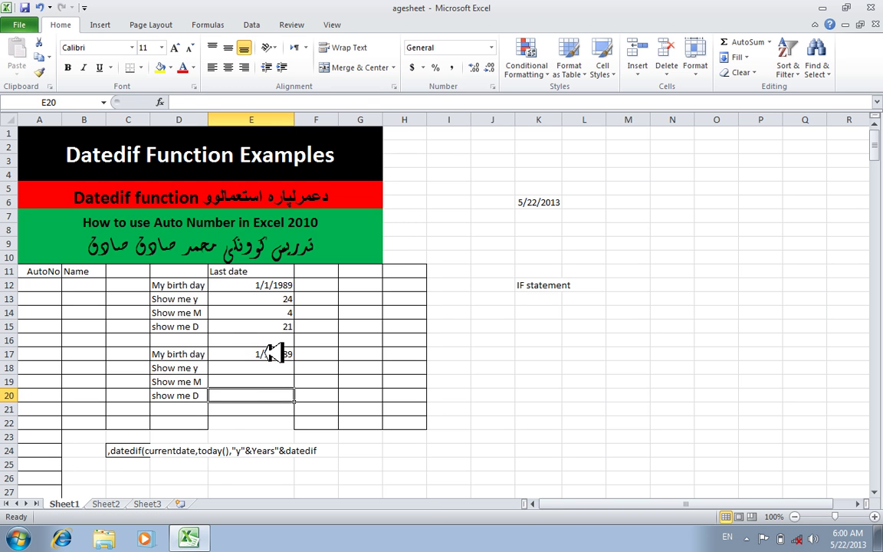
Clear the copied "My birth day" label and date from cells D17:E17.
{"action": "left_click", "coordinate": [285, 352]}
{"action": "left_click_drag", "start_coordinate": [184, 353], "coordinate": [244, 353]}
{"action": "key", "text": "Delete"}
{"action": "left_click", "coordinate": [242, 352]}
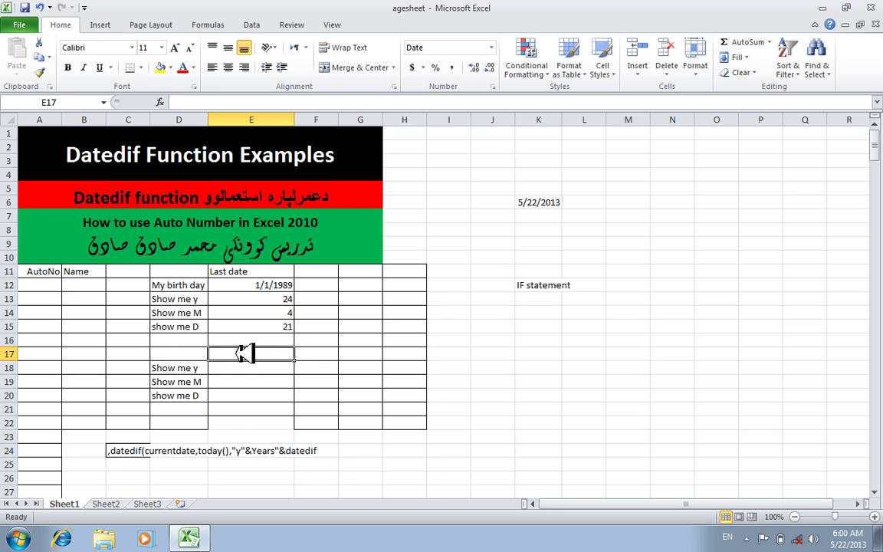
Enter the formula =DATEDIF(E12,"5/22/2013","y") in cell E18, beside the copied "Show me y" label.
{"action": "left_click", "coordinate": [275, 377]}
{"action": "left_click", "coordinate": [275, 369]}
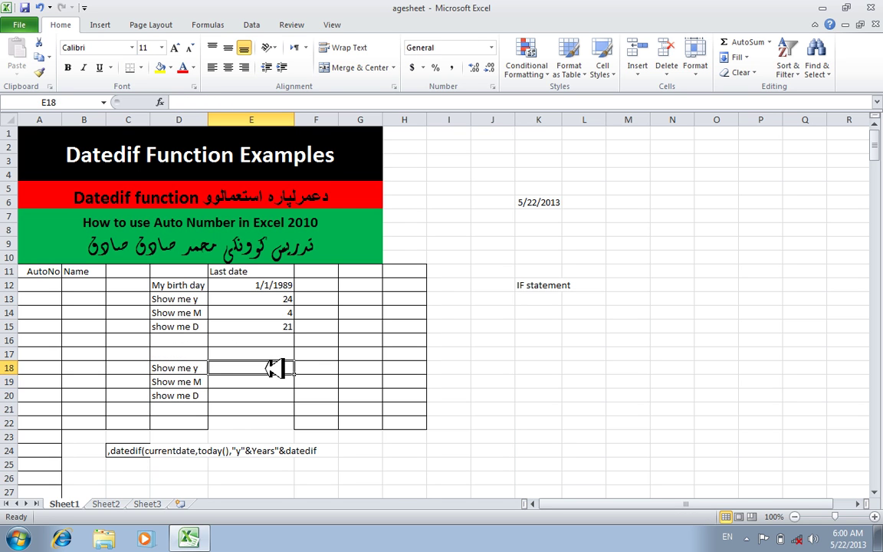
{"action": "type", "text": "=datedif("}
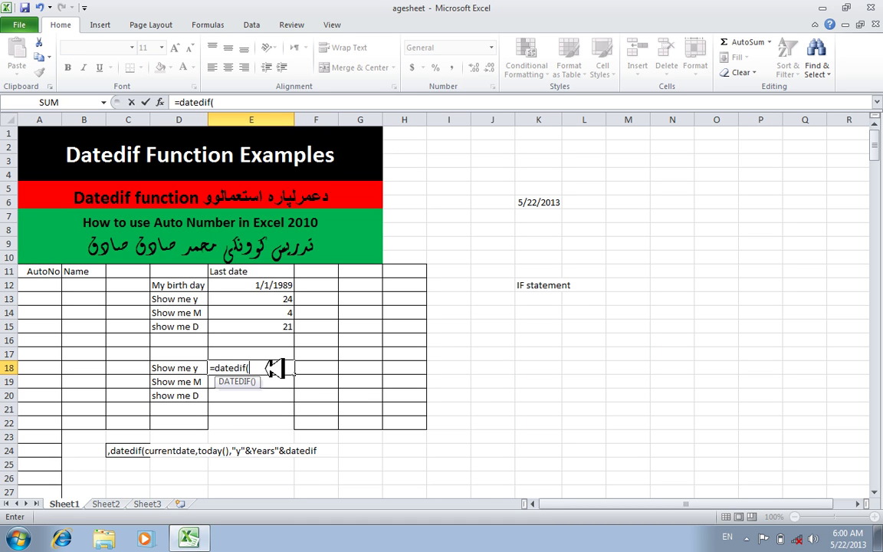
{"action": "left_click", "coordinate": [276, 285]}
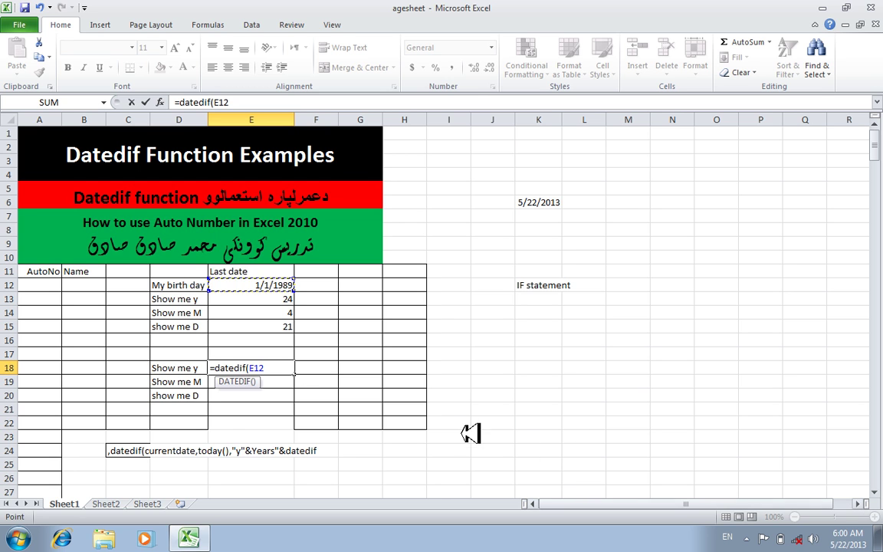
{"action": "type", "text": ",t"}
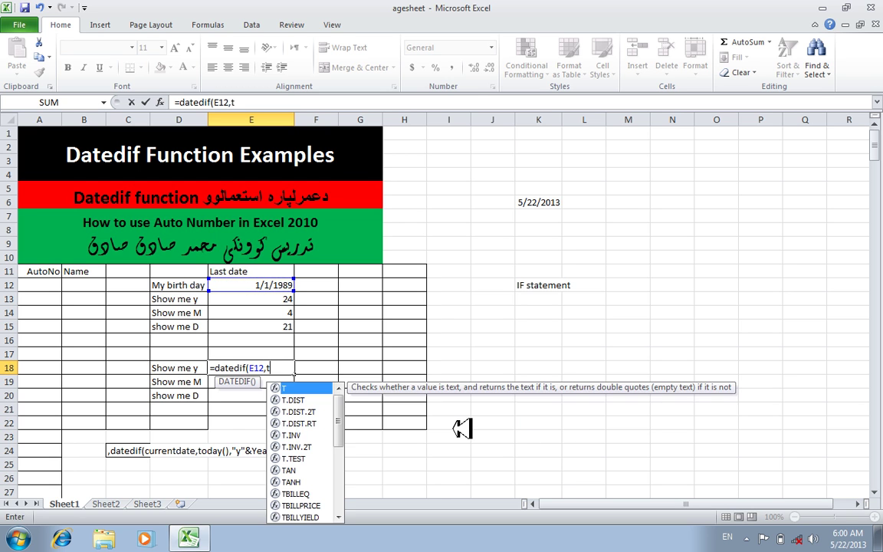
{"action": "key", "text": "BackSpace"}
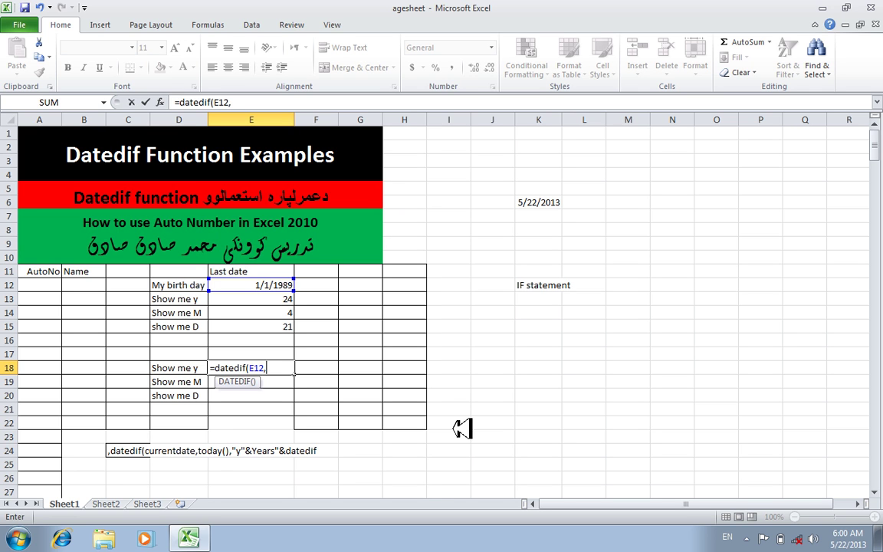
{"action": "type", "text": "\""}
{"action": "type", "text": "5/22/210"}
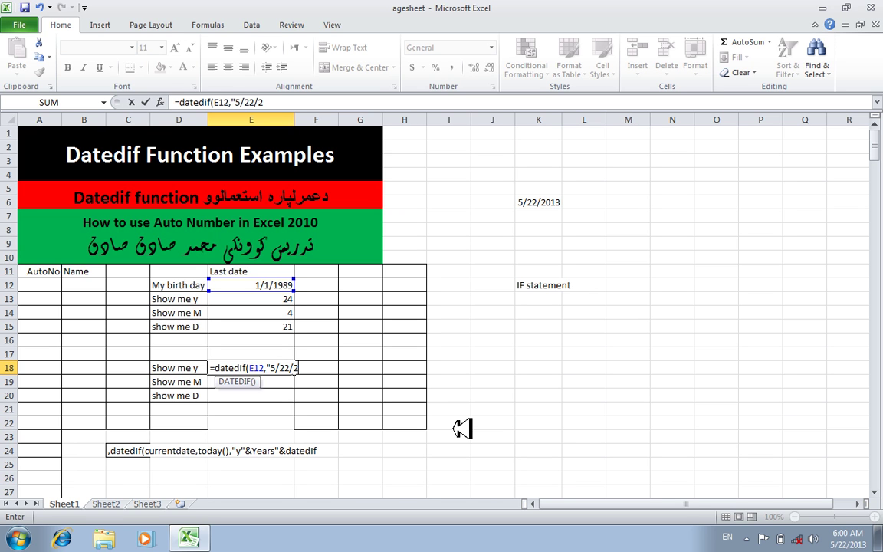
{"action": "key", "text": "BackSpace"}
{"action": "key", "text": "BackSpace"}
{"action": "type", "text": "013\",\"y\")"}
{"action": "key", "text": "Return"}
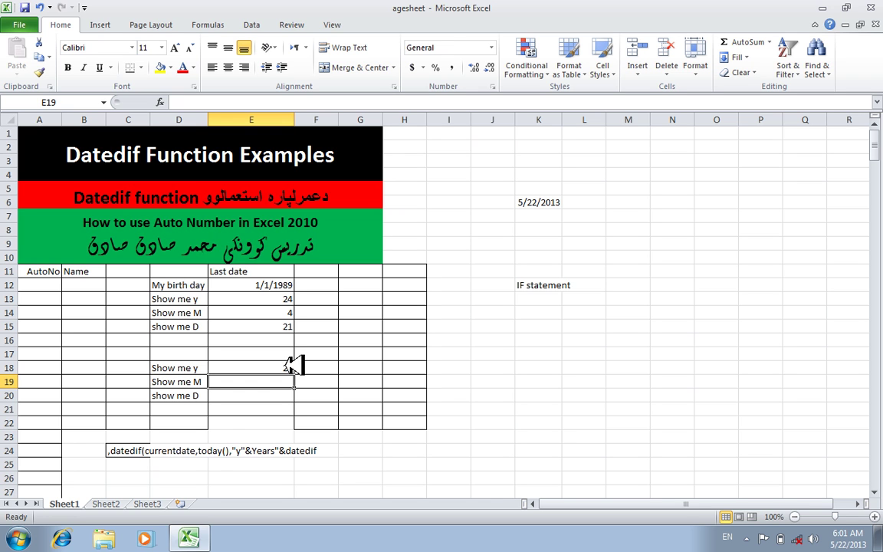
Compare the TODAY-based years formula in cell E13 with the fixed-date years formula in cell E18.
{"action": "left_click", "coordinate": [483, 367]}
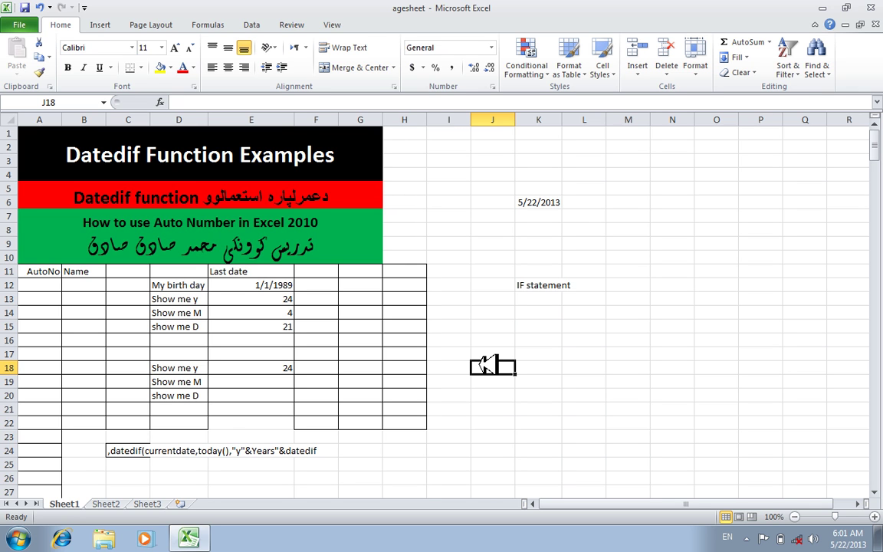
{"action": "left_click", "coordinate": [285, 299]}
{"action": "double_click", "coordinate": [283, 299]}
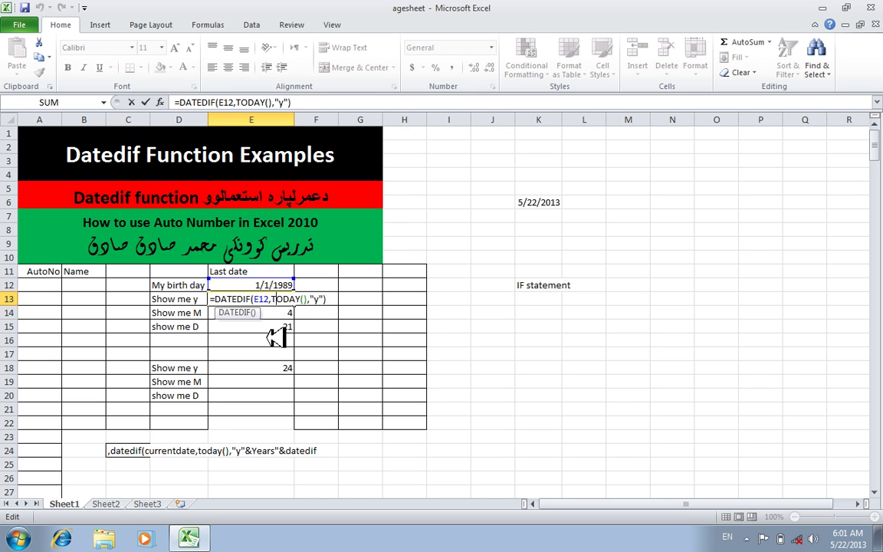
{"action": "key", "text": "Return"}
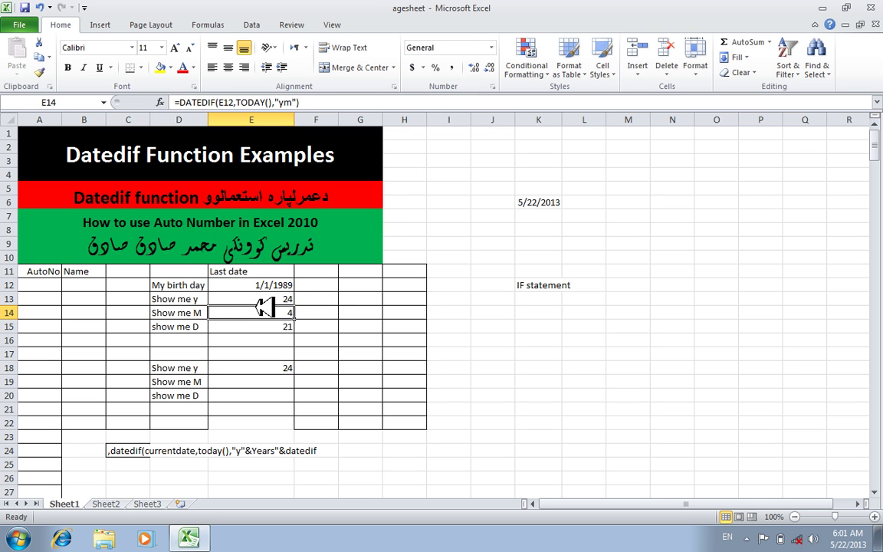
{"action": "double_click", "coordinate": [251, 368]}
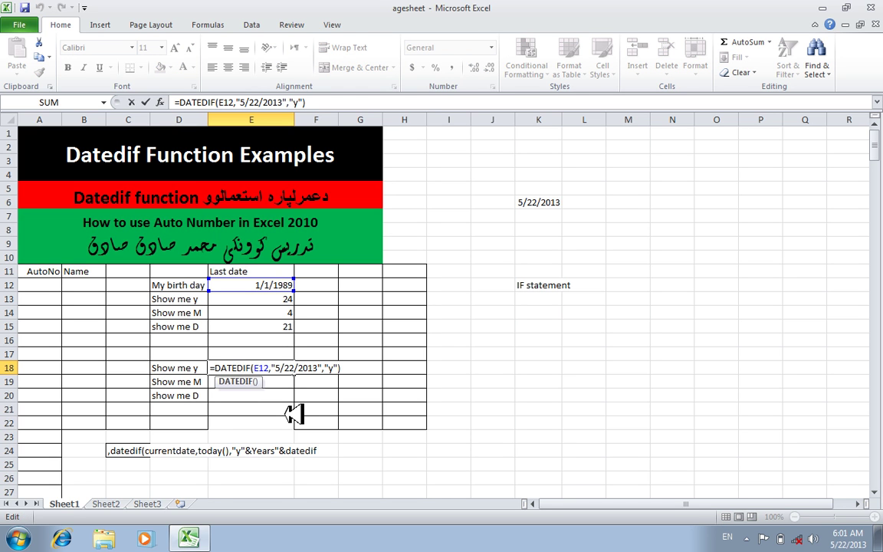
{"action": "key", "text": "Return"}
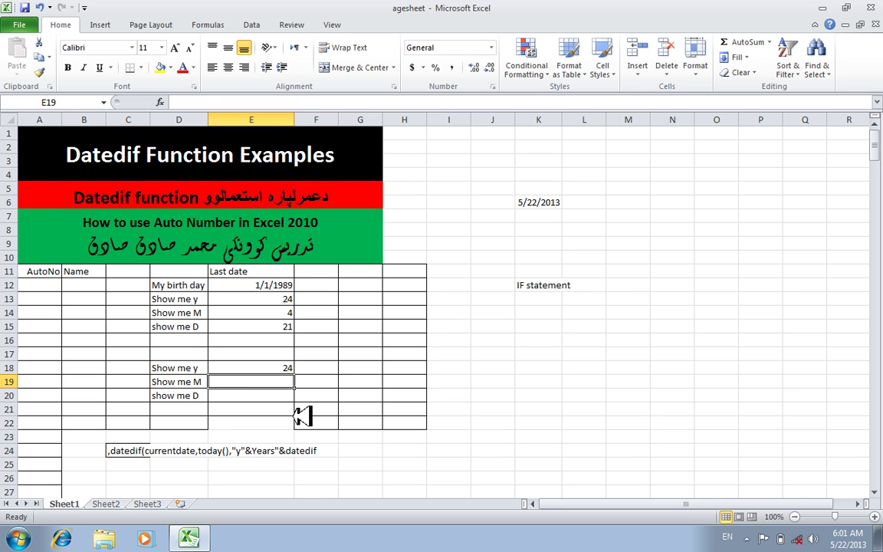
Enter the formula =DATEDIF(E12,"5/22/2013","ym") in cell E19, beside the copied "Show me M" label.
{"action": "type", "text": "="}
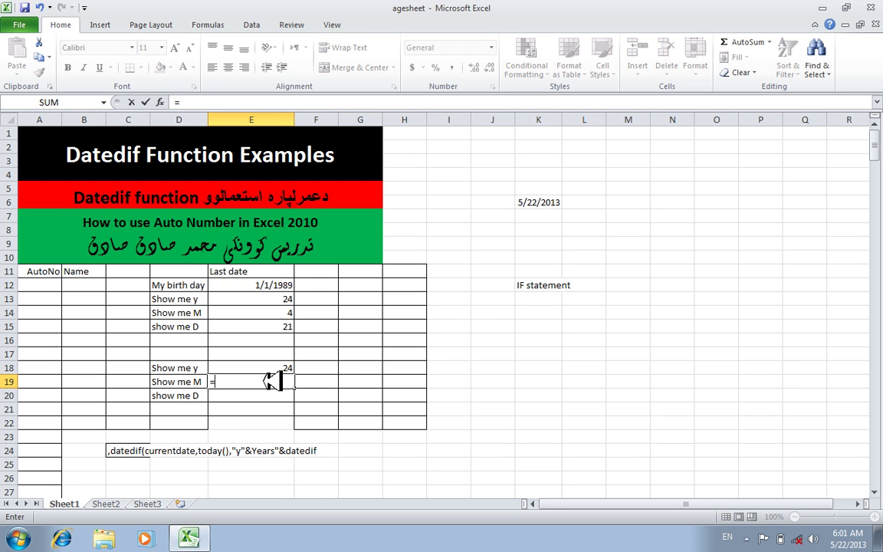
{"action": "type", "text": "datedif"}
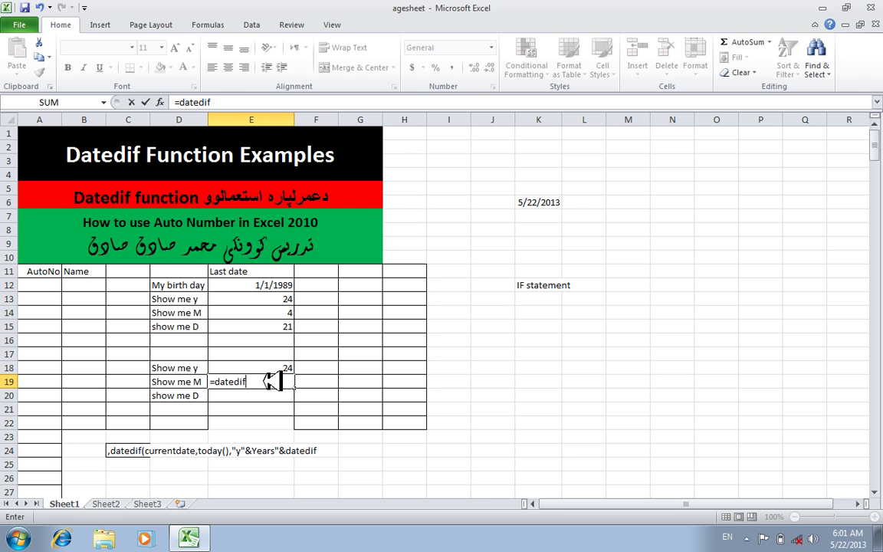
{"action": "type", "text": "("}
{"action": "left_click", "coordinate": [269, 287]}
{"action": "type", "text": ",\""}
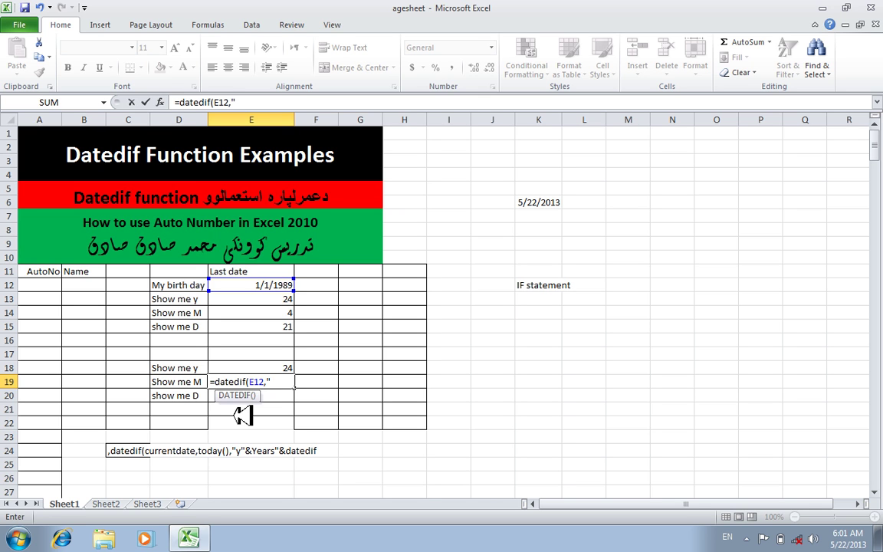
{"action": "type", "text": "5"}
{"action": "type", "text": "/5"}
{"action": "type", "text": "22/"}
{"action": "key", "text": "BackSpace"}
{"action": "key", "text": "BackSpace"}
{"action": "key", "text": "BackSpace"}
{"action": "key", "text": "BackSpace"}
{"action": "type", "text": "22/201"}
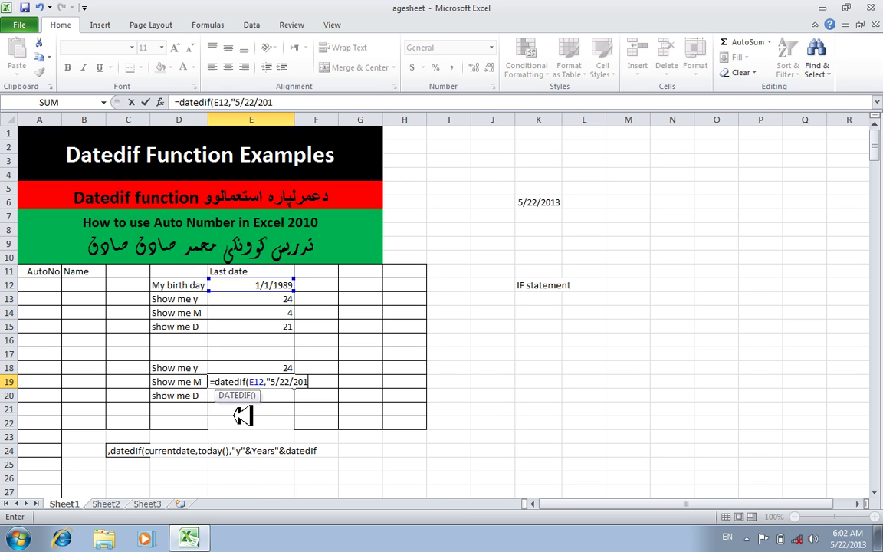
{"action": "type", "text": "3\",\"ym\")"}
{"action": "key", "text": "Return"}
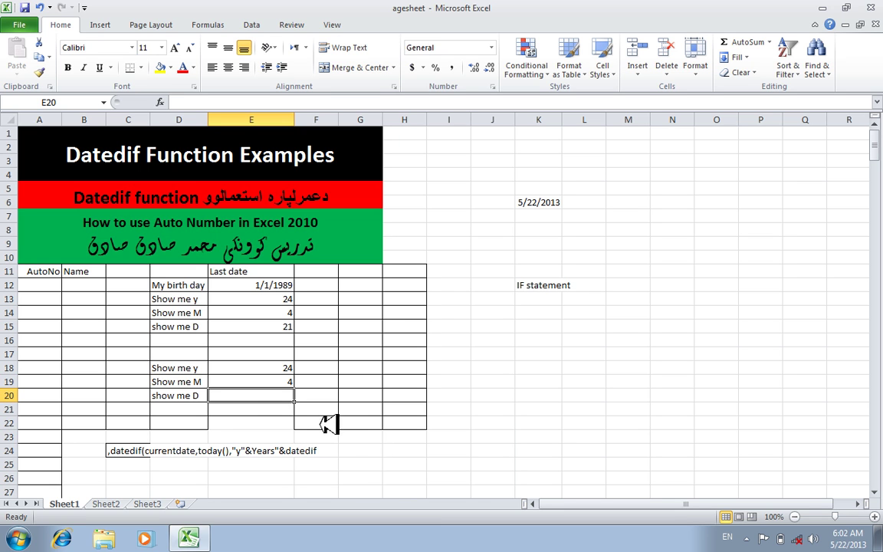
Copy the three labels in D18:D20 and paste them into G17:G19.
{"action": "left_click_drag", "start_coordinate": [183, 368], "coordinate": [196, 396]}
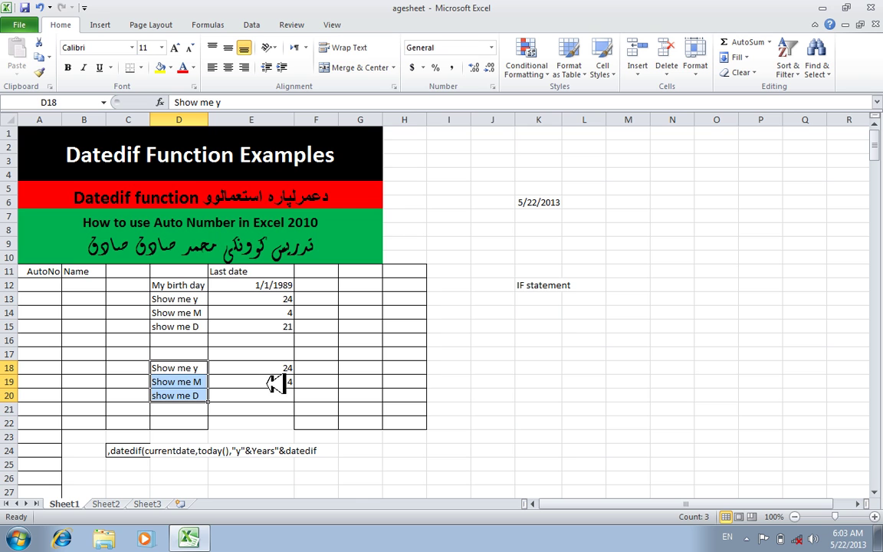
{"action": "left_click", "coordinate": [326, 413]}
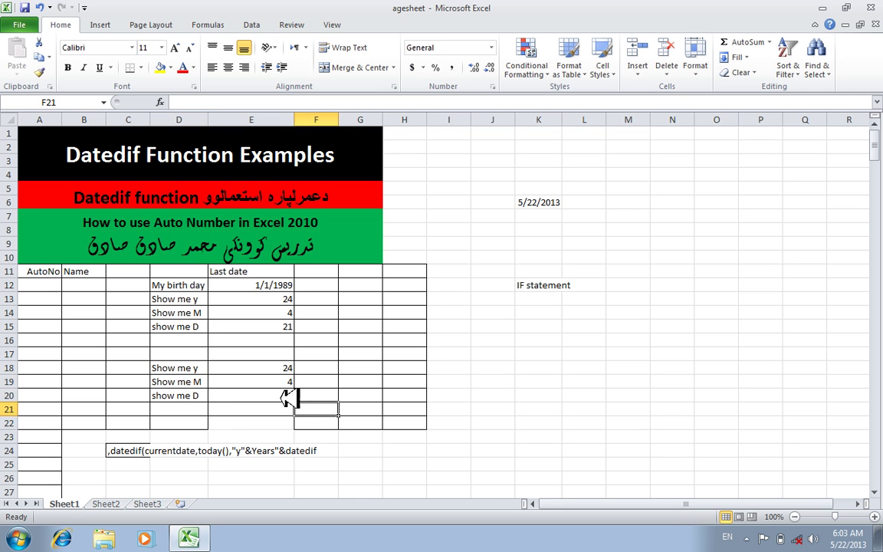
{"action": "left_click_drag", "start_coordinate": [201, 368], "coordinate": [196, 395]}
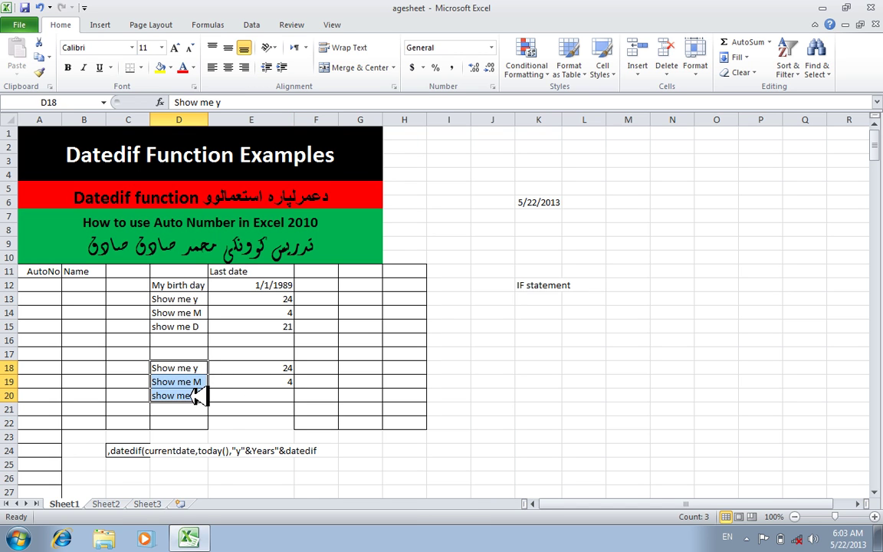
{"action": "key", "text": "ctrl+c"}
{"action": "left_click", "coordinate": [363, 351]}
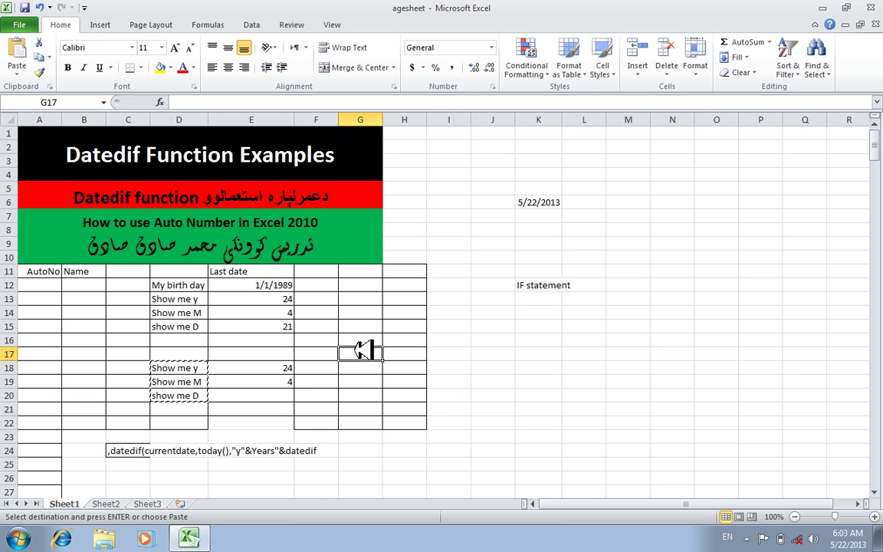
{"action": "key", "text": "Return"}
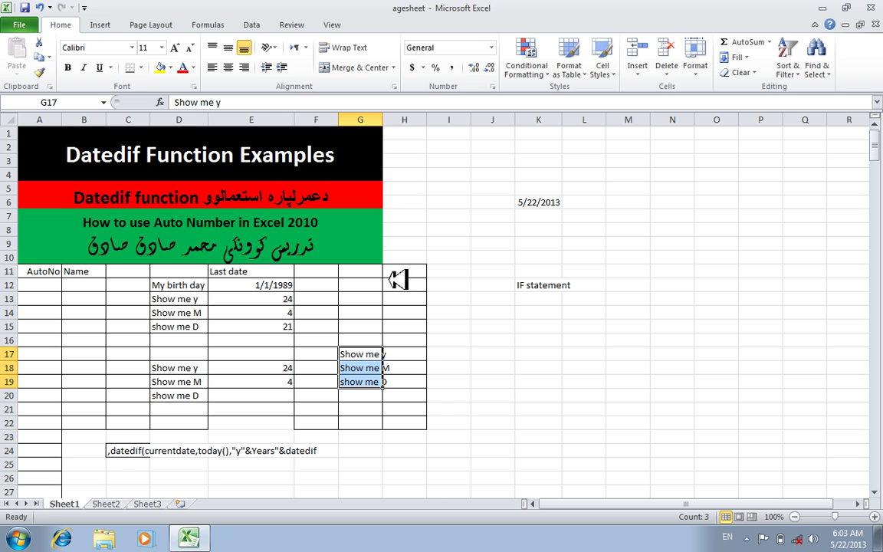
Fit column G to its pasted labels and widen column H to about four times its width.
{"action": "double_click", "coordinate": [382, 119]}
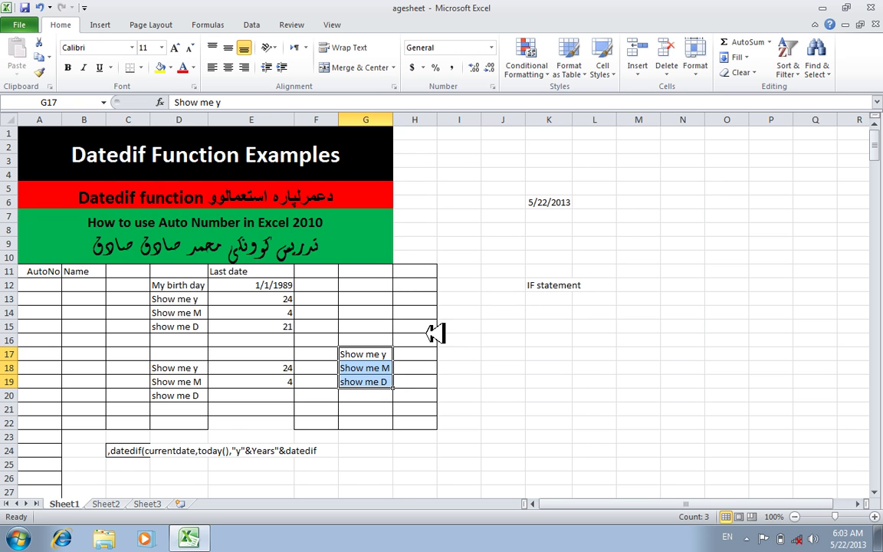
{"action": "left_click", "coordinate": [424, 355]}
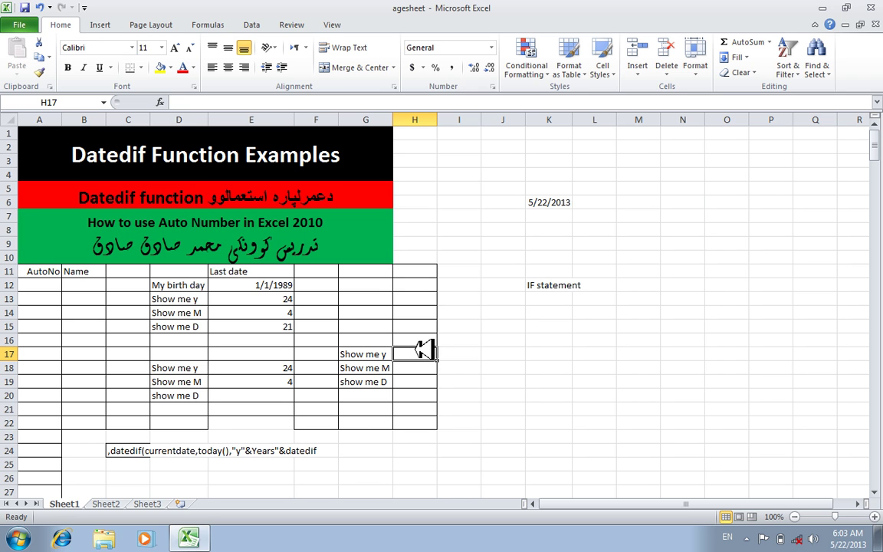
{"action": "left_click_drag", "start_coordinate": [438, 120], "coordinate": [583, 141]}
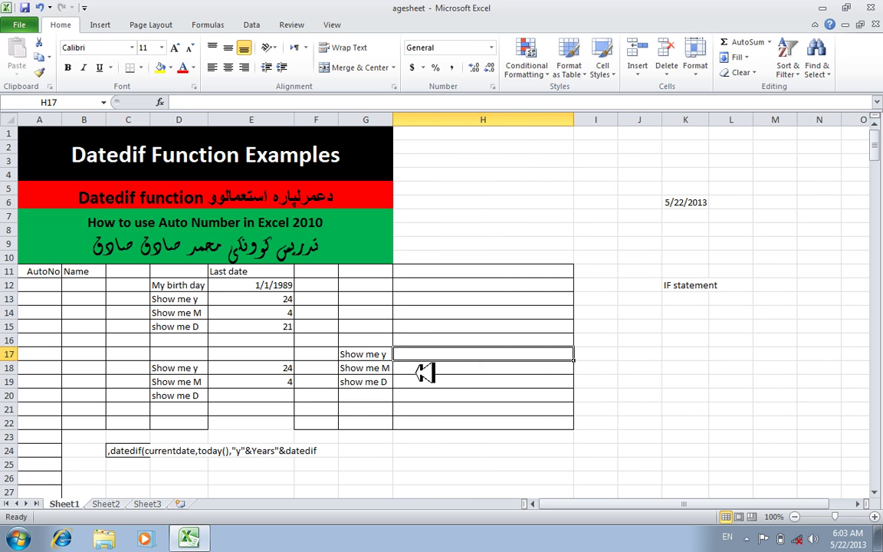
Enter the label "direct show result" in cell G21 and widen column G to fit it.
{"action": "left_click", "coordinate": [363, 410]}
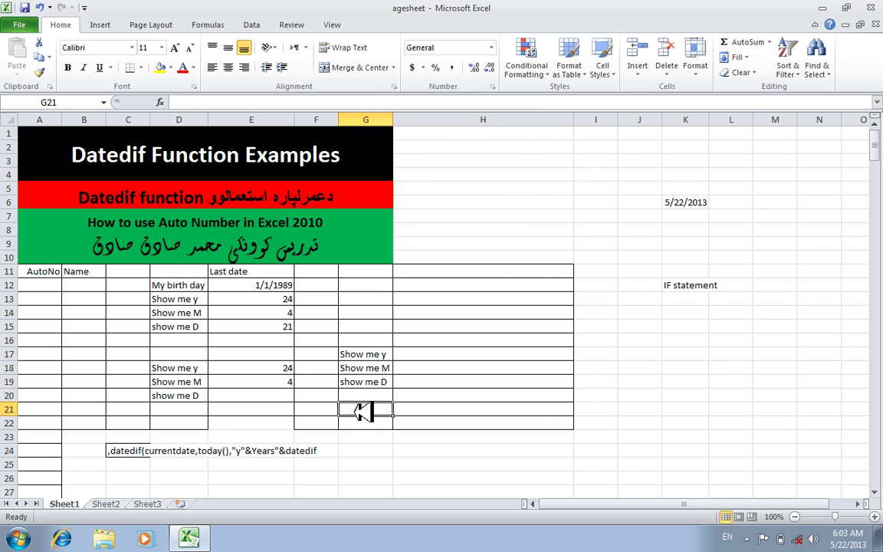
{"action": "type", "text": "dir"}
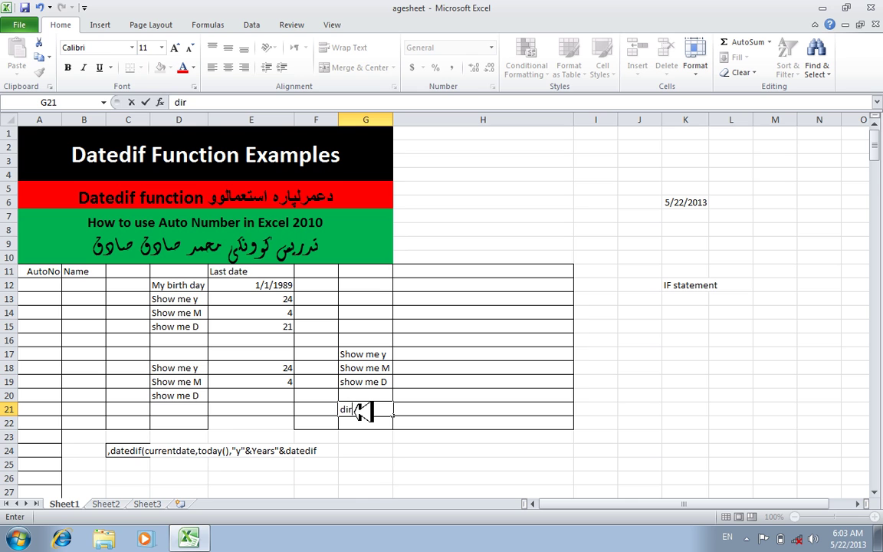
{"action": "type", "text": "ect show result"}
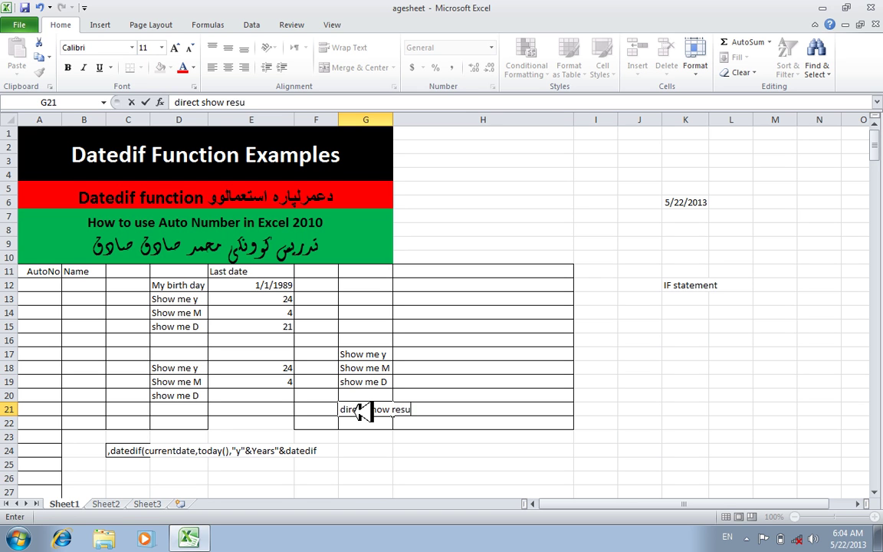
{"action": "key", "text": "Return"}
{"action": "key", "text": "Up"}
{"action": "key", "text": "Right"}
{"action": "key", "text": "Right"}
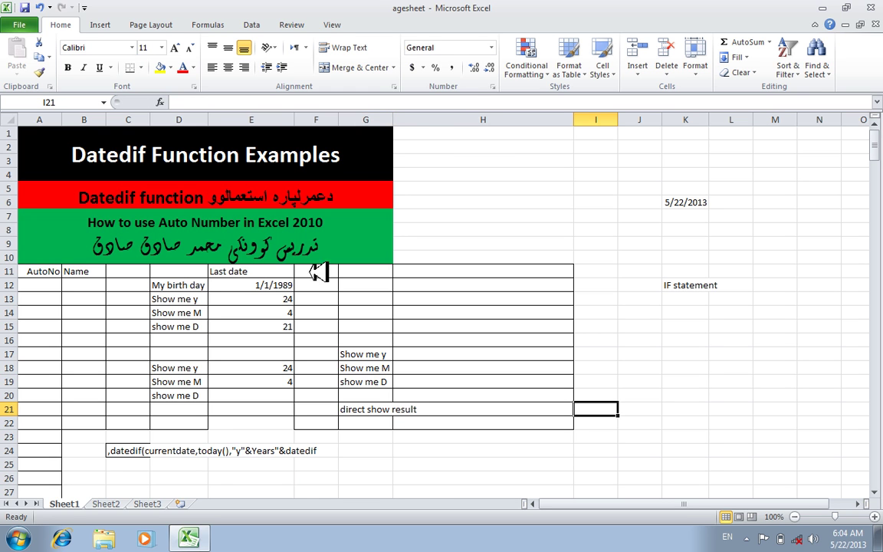
{"action": "left_click_drag", "start_coordinate": [408, 123], "coordinate": [421, 122]}
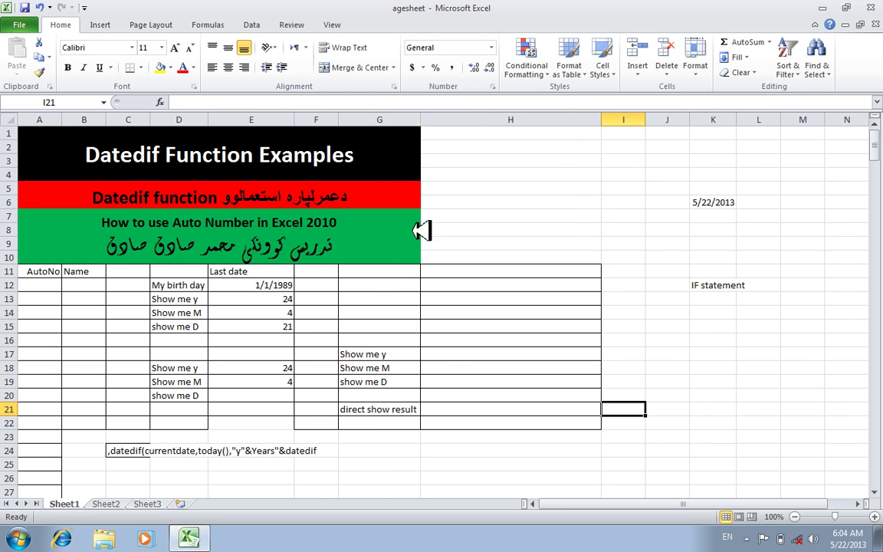
Start a formula in cell H21, beside the "direct show result" label, with =datedif(E12,today(),"y".
{"action": "left_click", "coordinate": [460, 413]}
{"action": "type", "text": "=datd"}
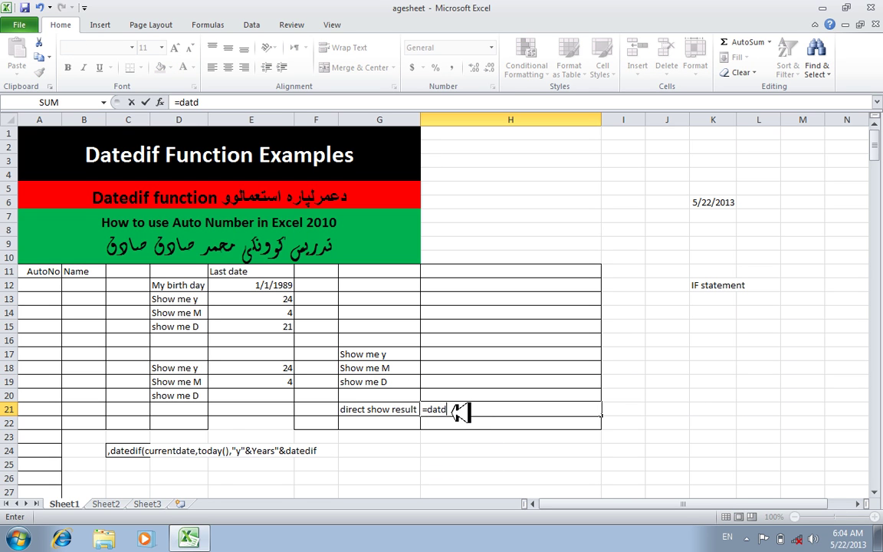
{"action": "key", "text": "BackSpace"}
{"action": "type", "text": "edif("}
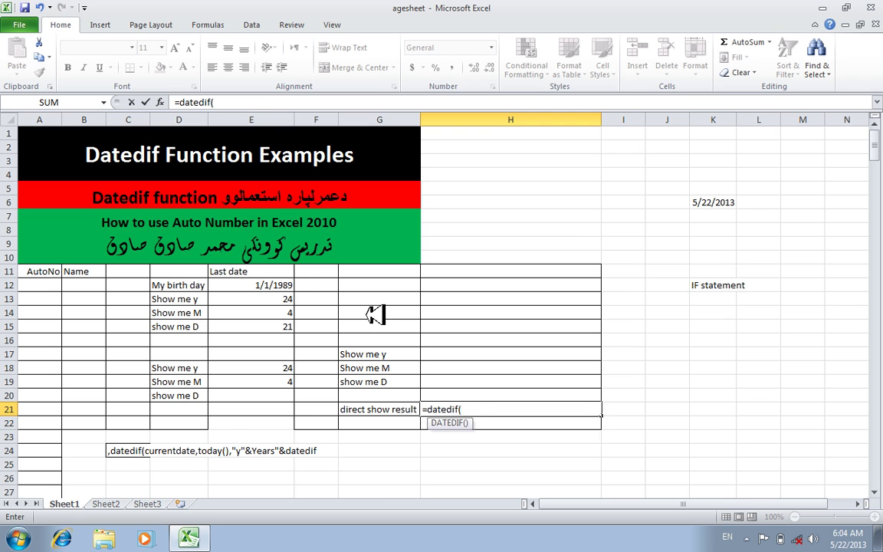
{"action": "left_click", "coordinate": [289, 286]}
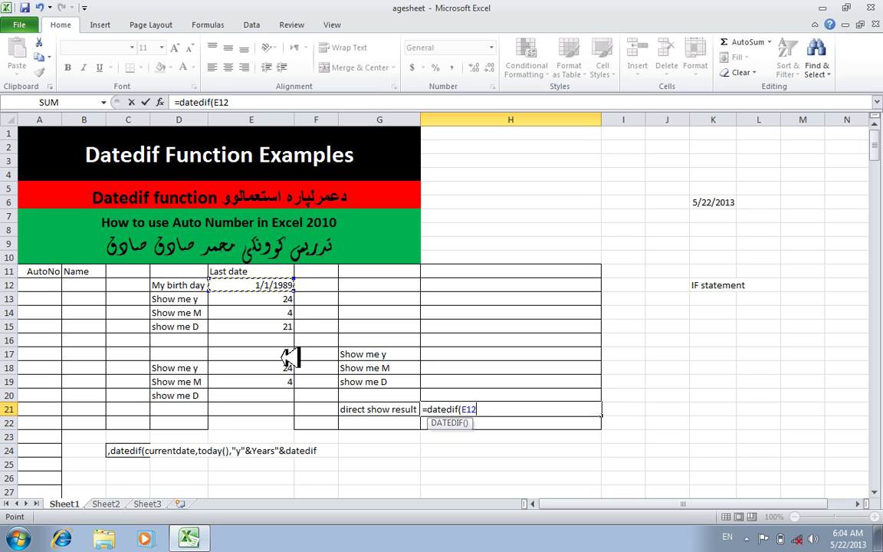
{"action": "type", "text": ",toda"}
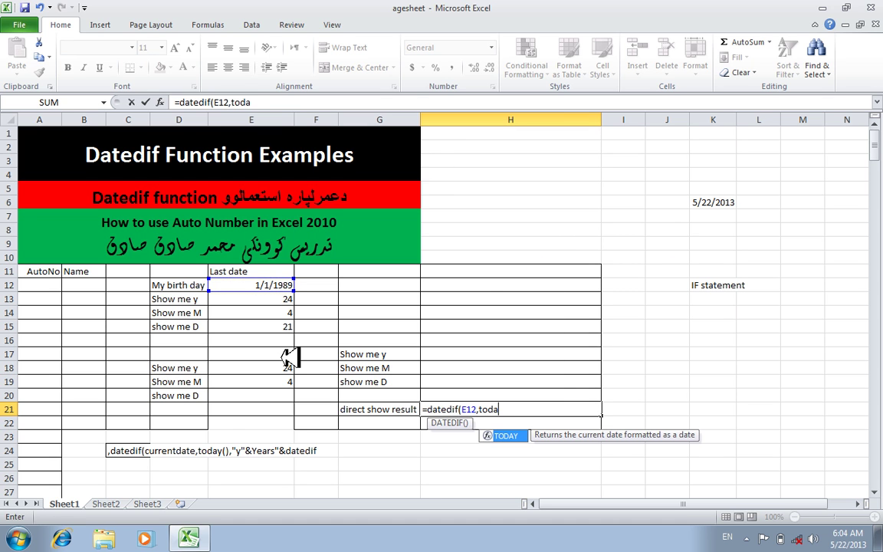
{"action": "type", "text": "y("}
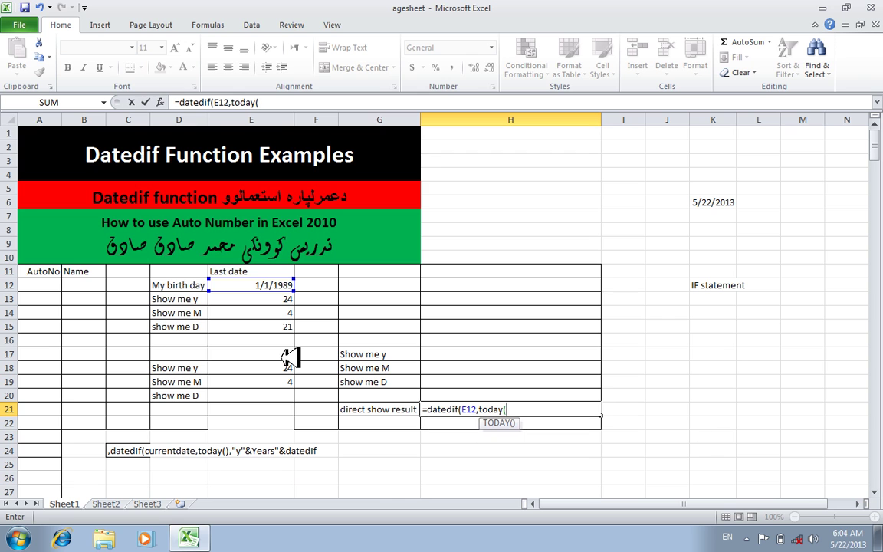
{"action": "type", "text": "),"}
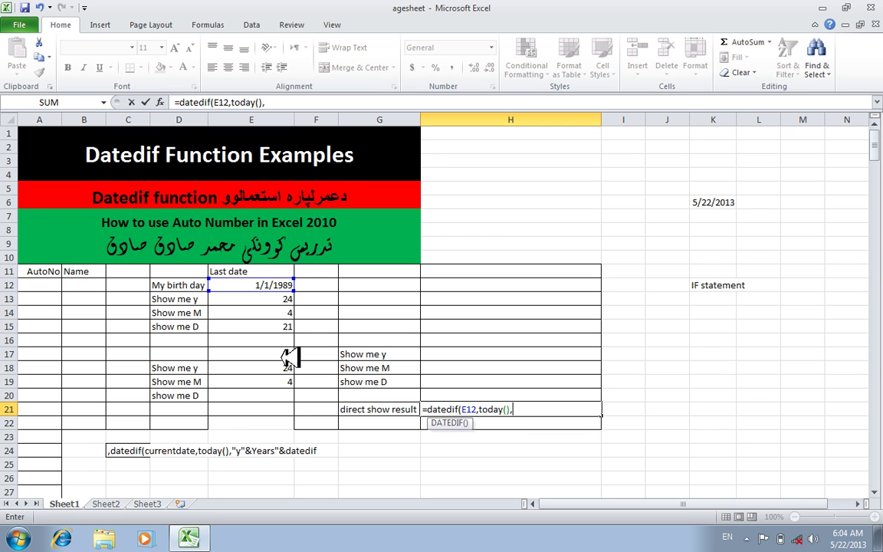
{"action": "type", "text": "\"y\""}
{"action": "type", "text": "&"}
{"action": "type", "text": "Years"}
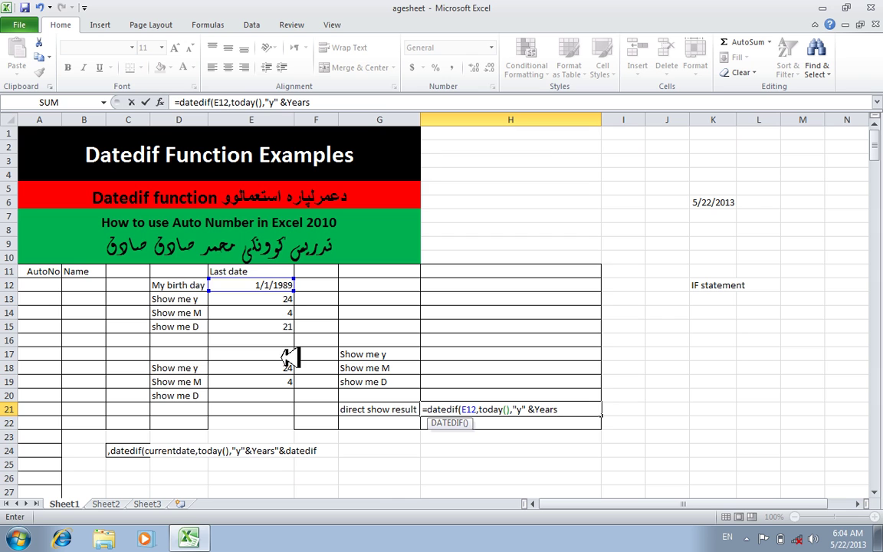
{"action": "type", "text": "\""}
{"action": "type", "text": "&datedif("}
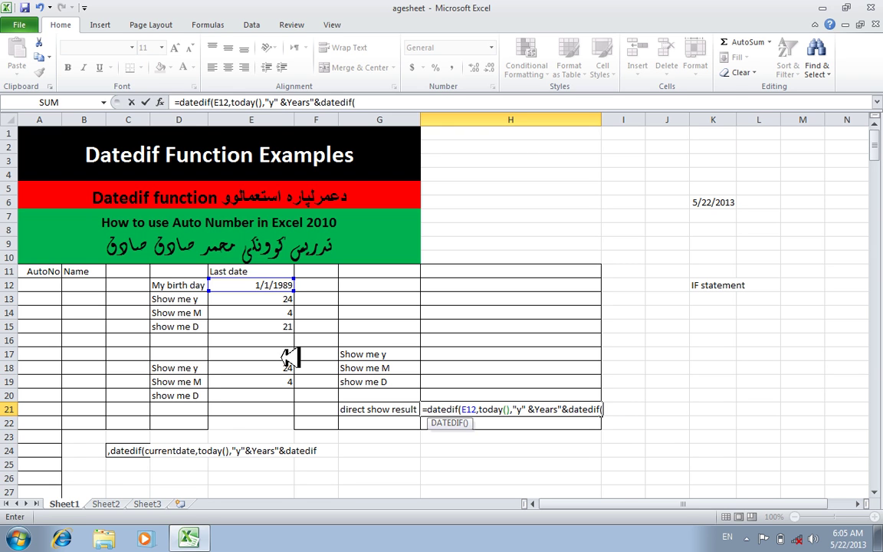
{"action": "left_click", "coordinate": [235, 285]}
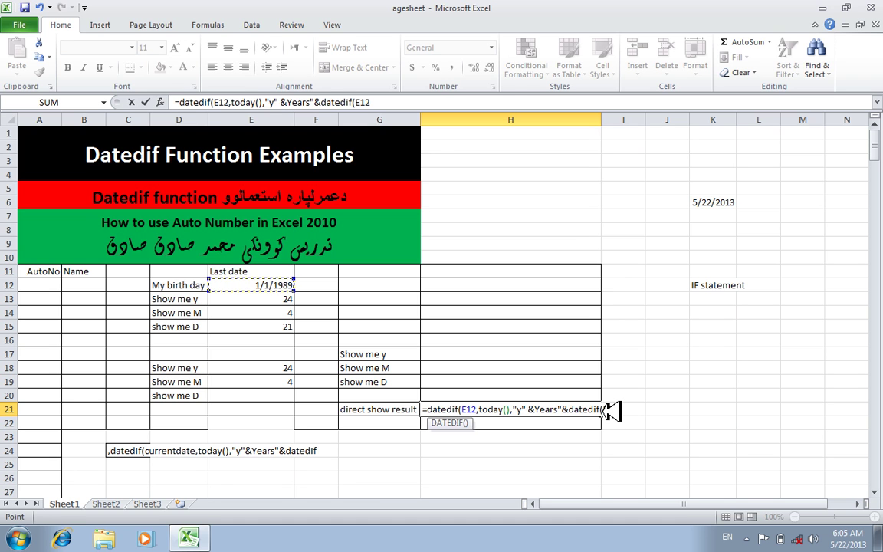
{"action": "key", "text": "BackSpace"}
{"action": "key", "text": "BackSpace"}
{"action": "key", "text": "BackSpace"}
{"action": "key", "text": "BackSpace"}
{"action": "key", "text": "BackSpace"}
{"action": "key", "text": "BackSpace"}
{"action": "key", "text": "BackSpace"}
{"action": "key", "text": "BackSpace"}
{"action": "key", "text": "BackSpace"}
{"action": "key", "text": "BackSpace"}
{"action": "key", "text": "BackSpace"}
{"action": "key", "text": "BackSpace"}
{"action": "key", "text": "BackSpace"}
{"action": "key", "text": "BackSpace"}
{"action": "key", "text": "BackSpace"}
{"action": "key", "text": "BackSpace"}
{"action": "key", "text": "BackSpace"}
{"action": "key", "text": "BackSpace"}
{"action": "key", "text": "BackSpace"}
{"action": "key", "text": "BackSpace"}
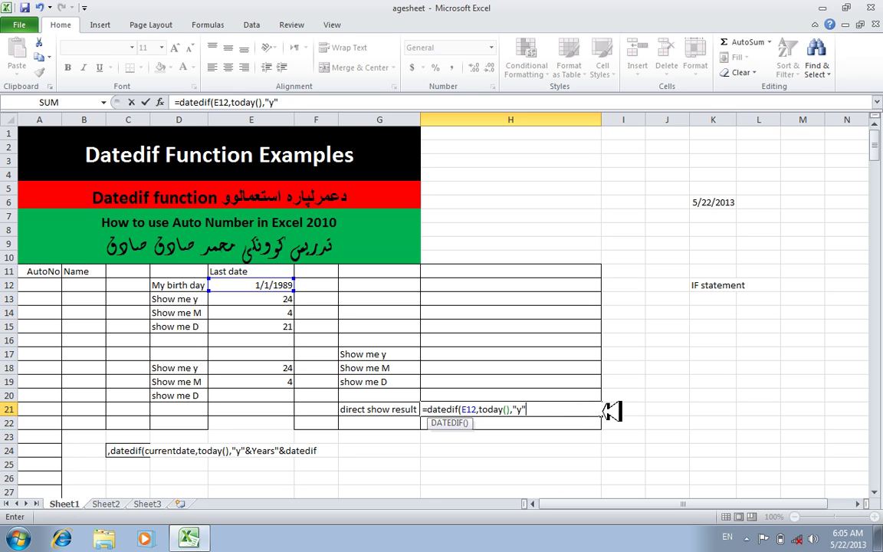
Continue the H21 formula with &years"&datedif( to add the years text and a second DATEDIF call.
{"action": "type", "text": "&yea"}
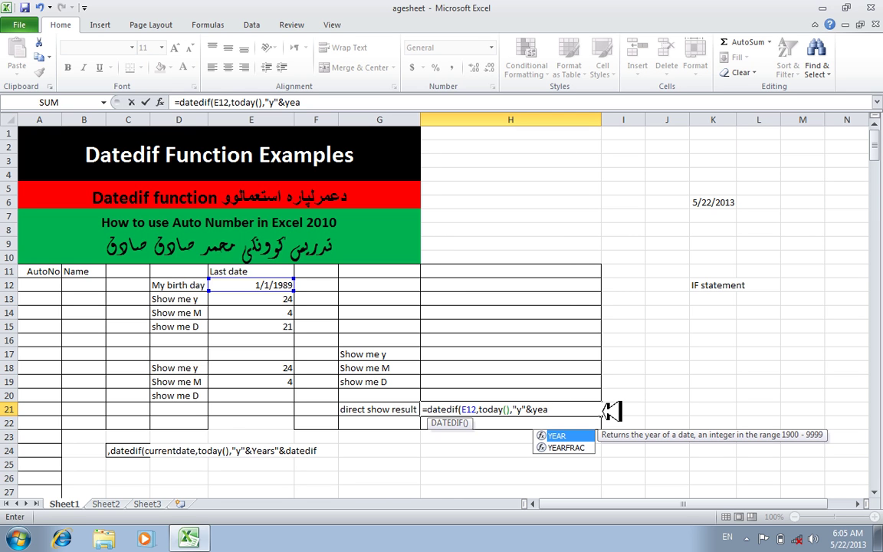
{"action": "type", "text": "rs"}
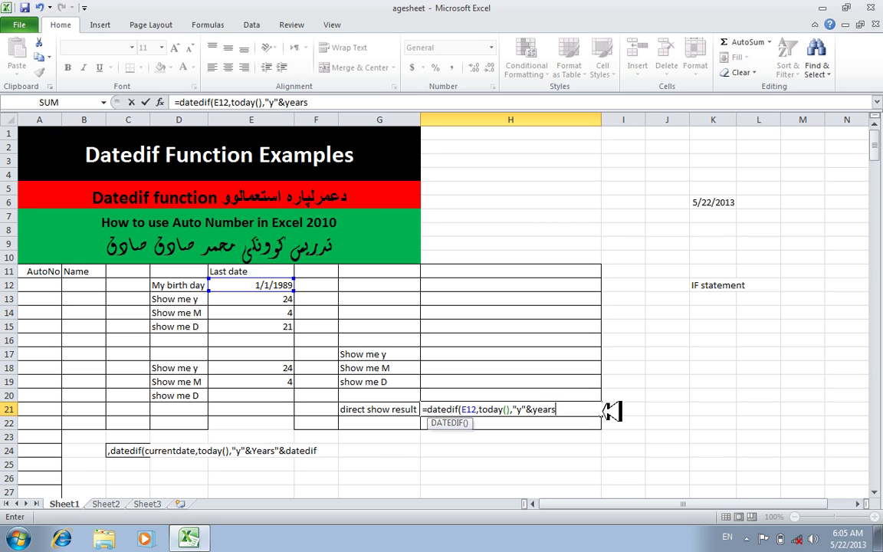
{"action": "type", "text": "\""}
{"action": "type", "text": "&"}
{"action": "type", "text": "date"}
{"action": "type", "text": "dif("}
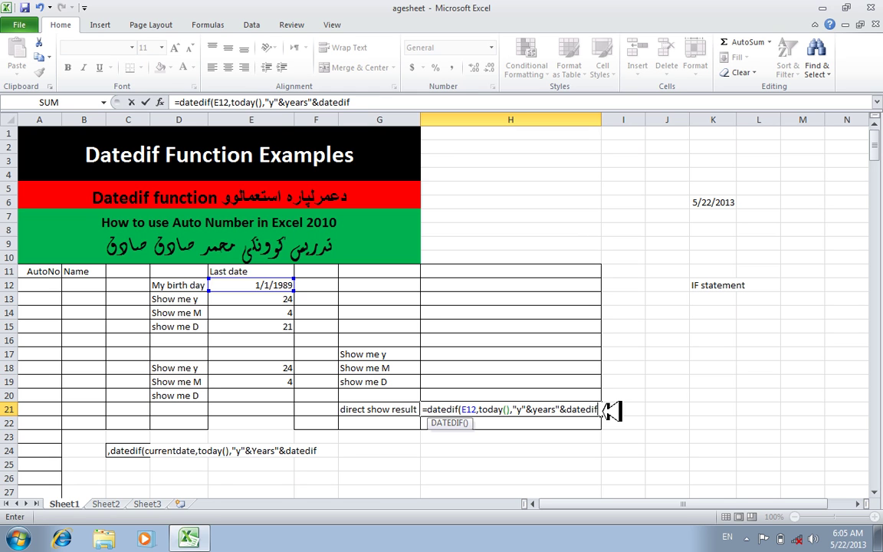
Fill the second DATEDIF call with E12,today(),"ym" and append &moths&datedif( for a third call.
{"action": "left_click", "coordinate": [271, 285]}
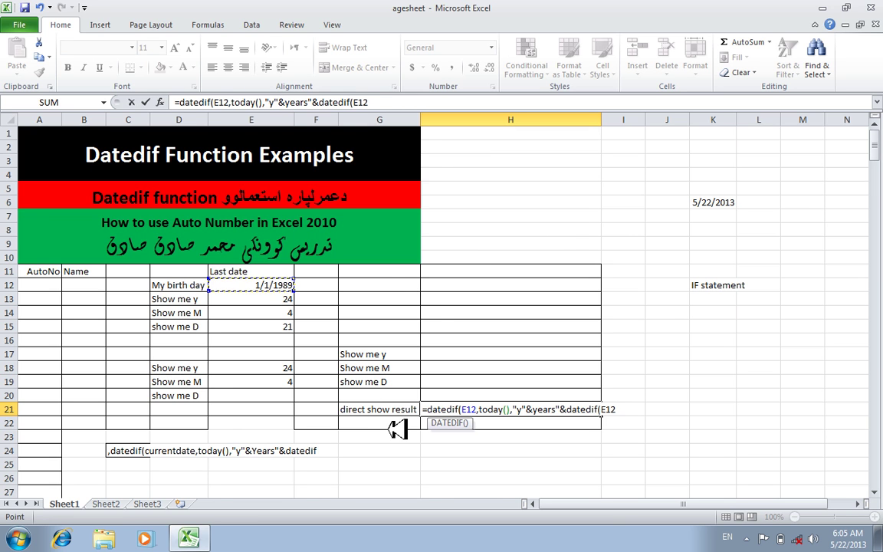
{"action": "type", "text": ",today()"}
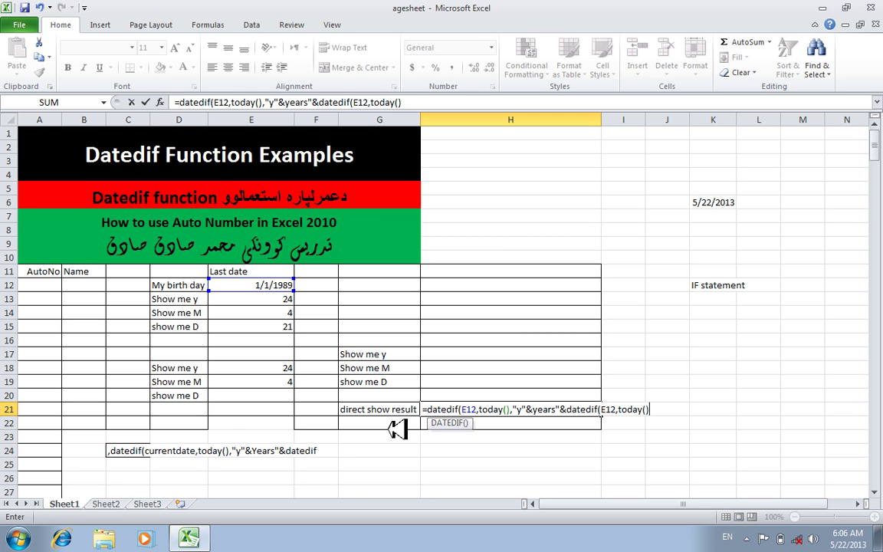
{"action": "type", "text": ",\"ym\"&"}
{"action": "type", "text": "mo"}
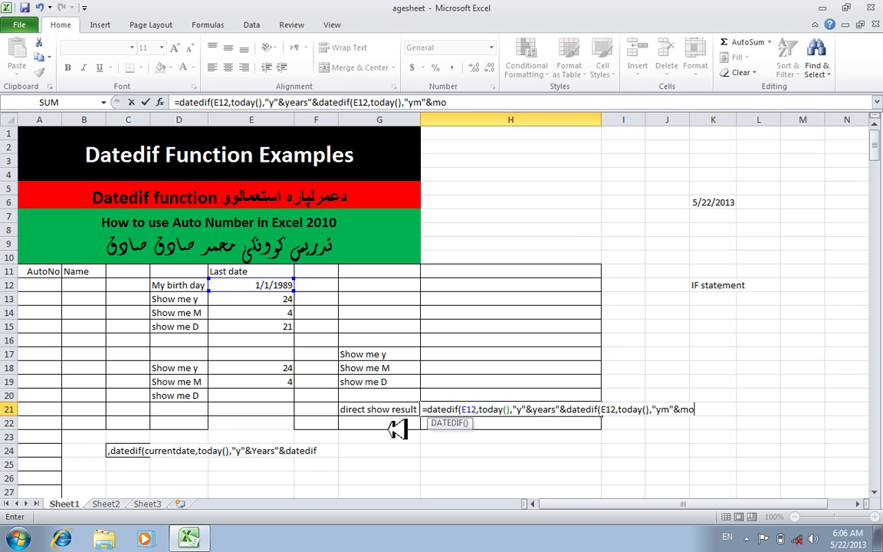
{"action": "type", "text": "ths&datedif("}
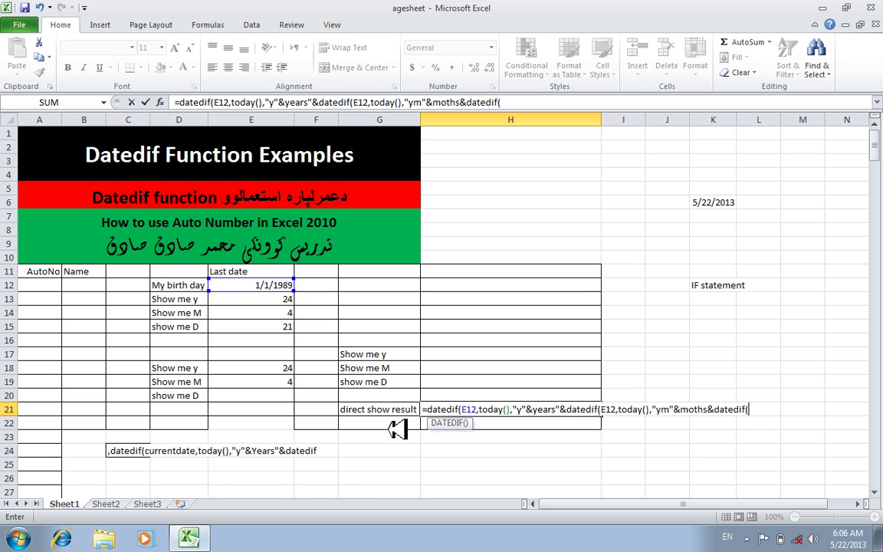
Complete the third DATEDIF call as E12,today(),"md"&days") and try to enter the formula in H21.
{"action": "left_click", "coordinate": [264, 285]}
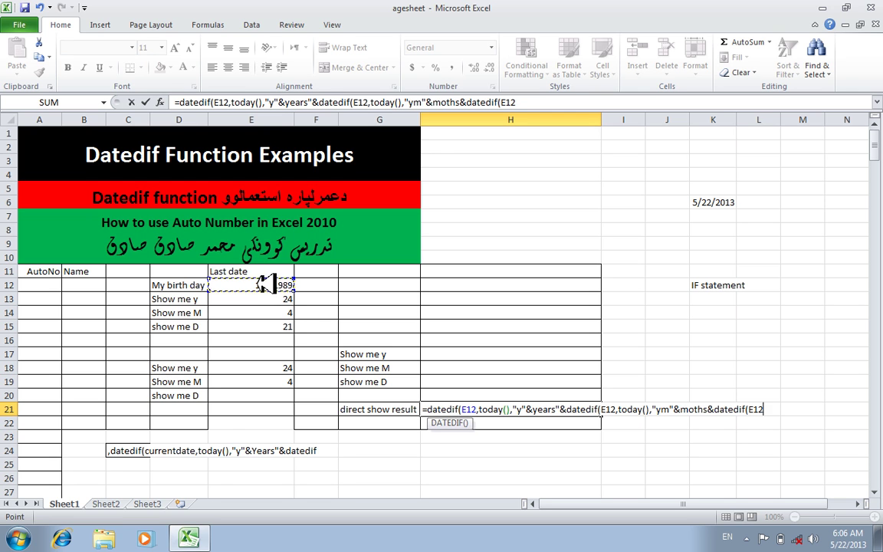
{"action": "type", "text": ",today(),"}
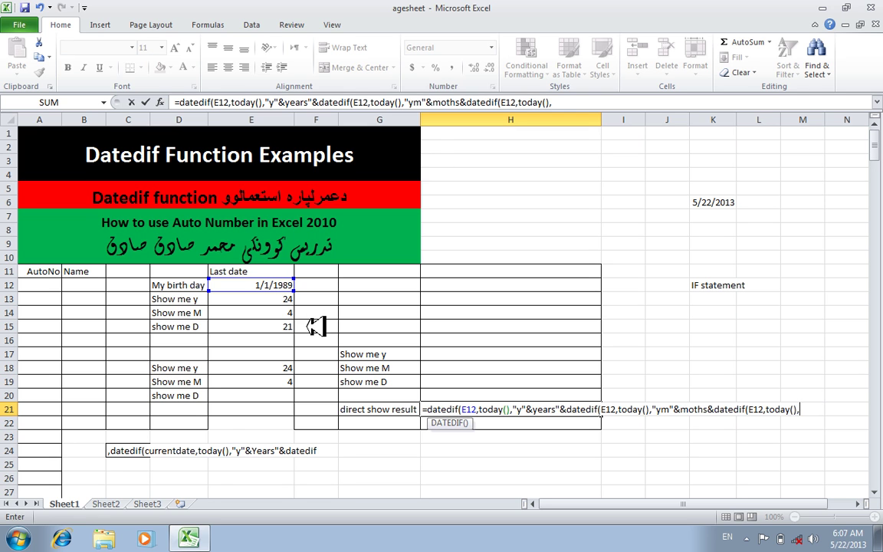
{"action": "type", "text": "\"m"}
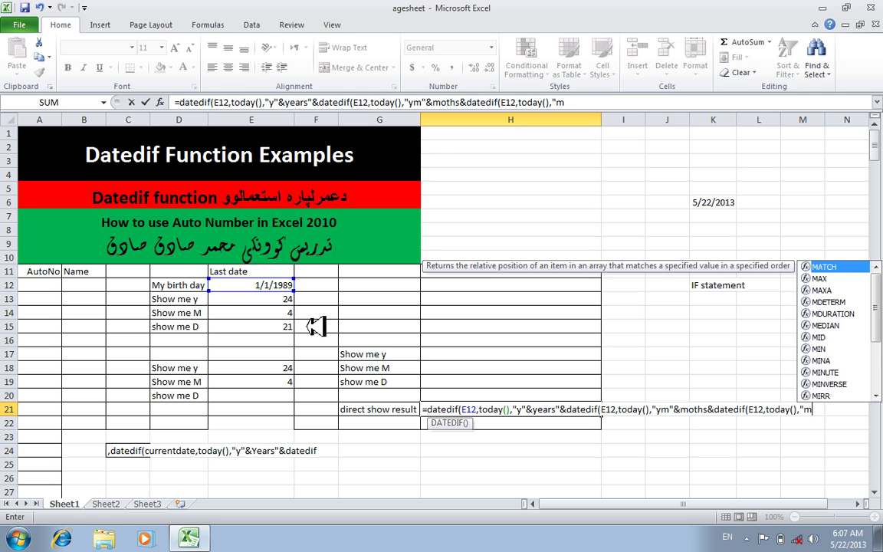
{"action": "type", "text": "d\""}
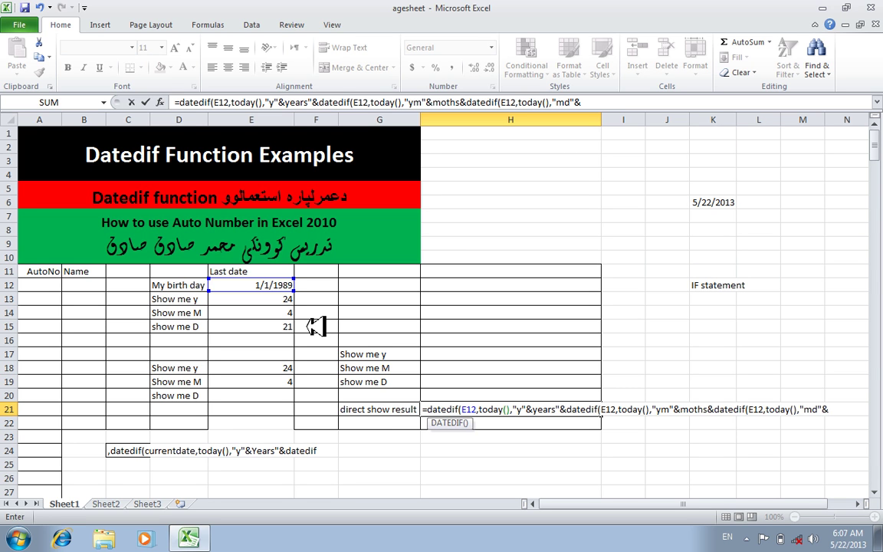
{"action": "type", "text": "&days"}
{"action": "key", "text": "Return"}
{"action": "key", "text": "Return"}
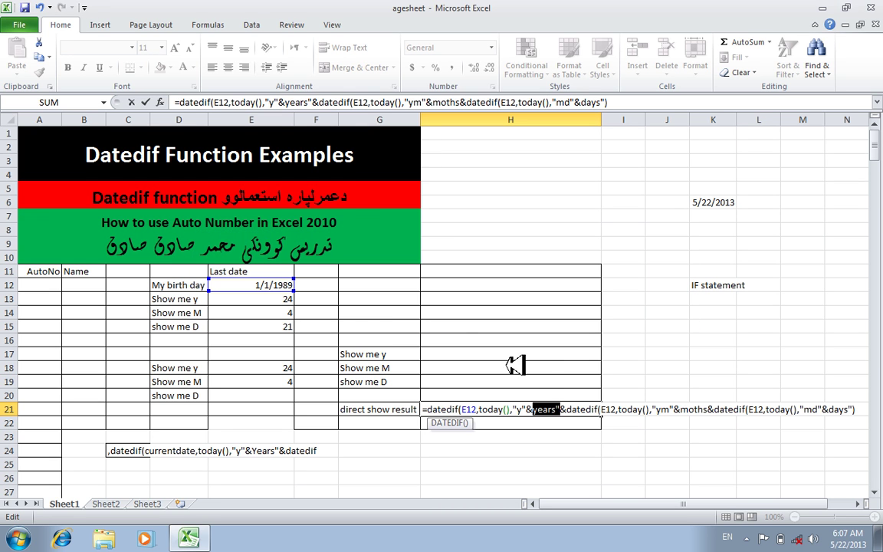
Add closing parentheses after "y" and "ym" in the H21 formula and try to enter it again.
{"action": "left_click", "coordinate": [569, 409]}
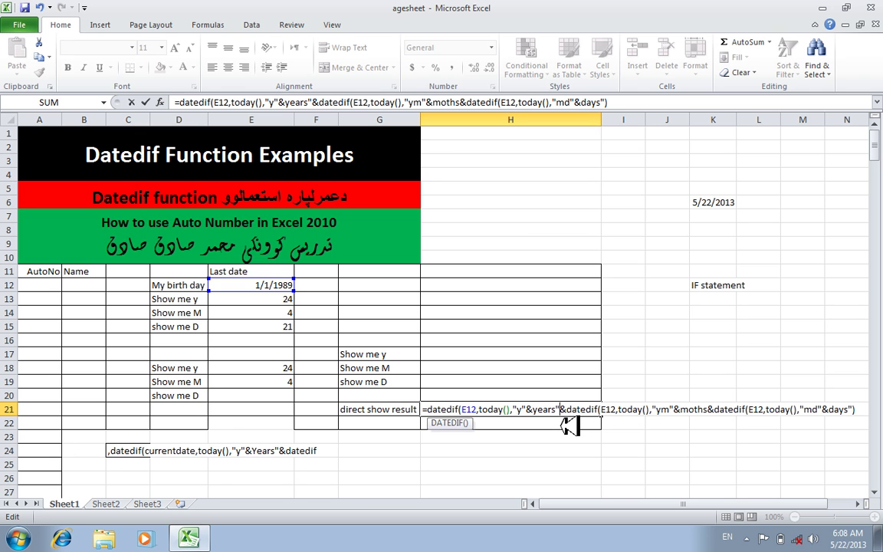
{"action": "type", "text": ")"}
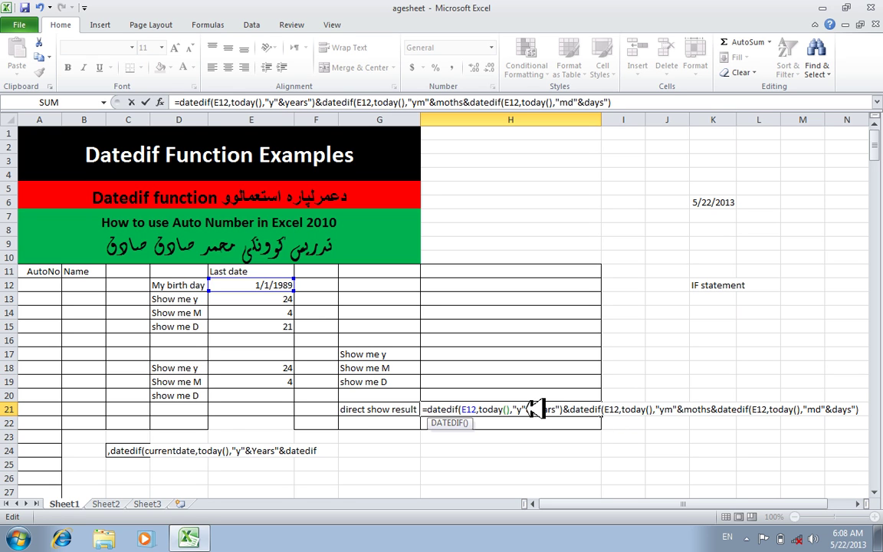
{"action": "type", "text": ")"}
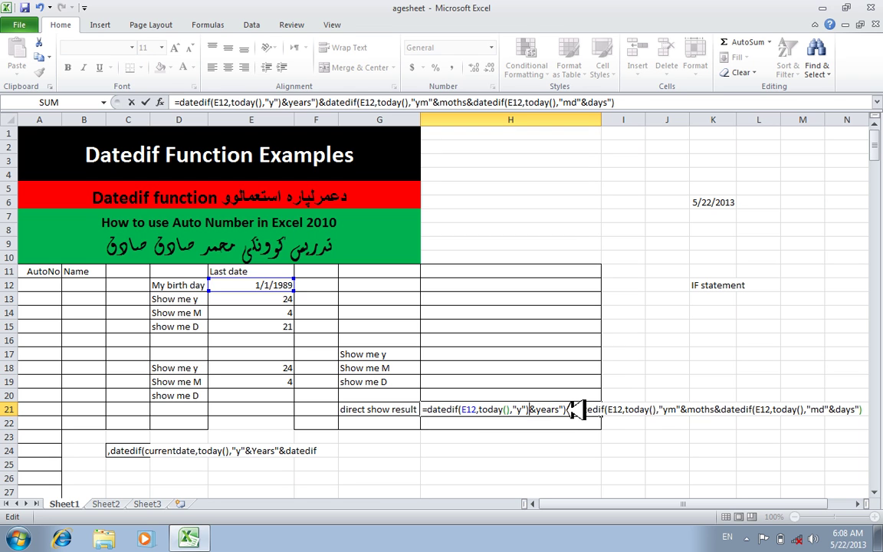
{"action": "key", "text": "BackSpace"}
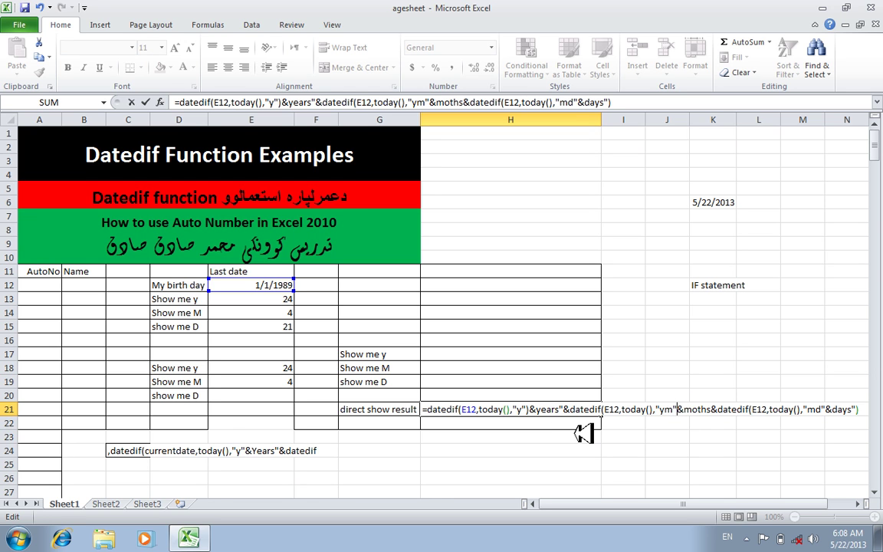
{"action": "type", "text": ")"}
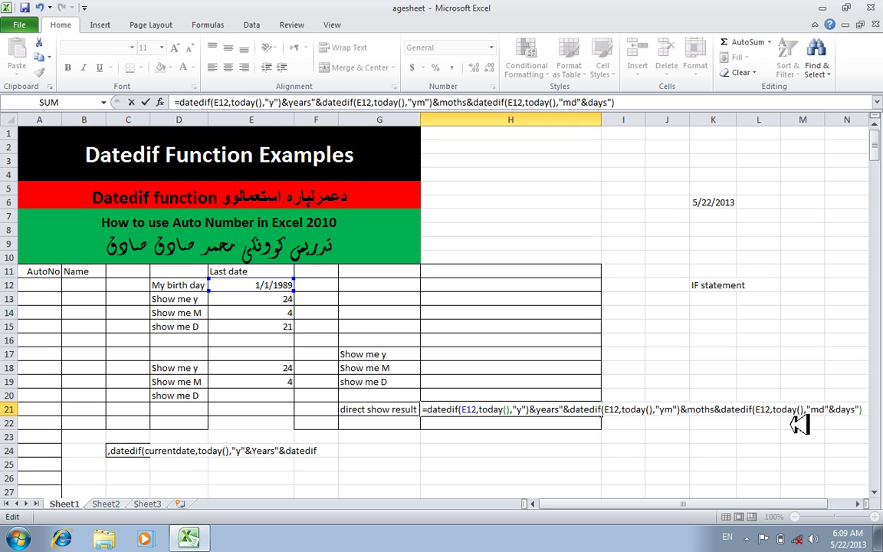
{"action": "key", "text": "Return"}
{"action": "key", "text": "Return"}
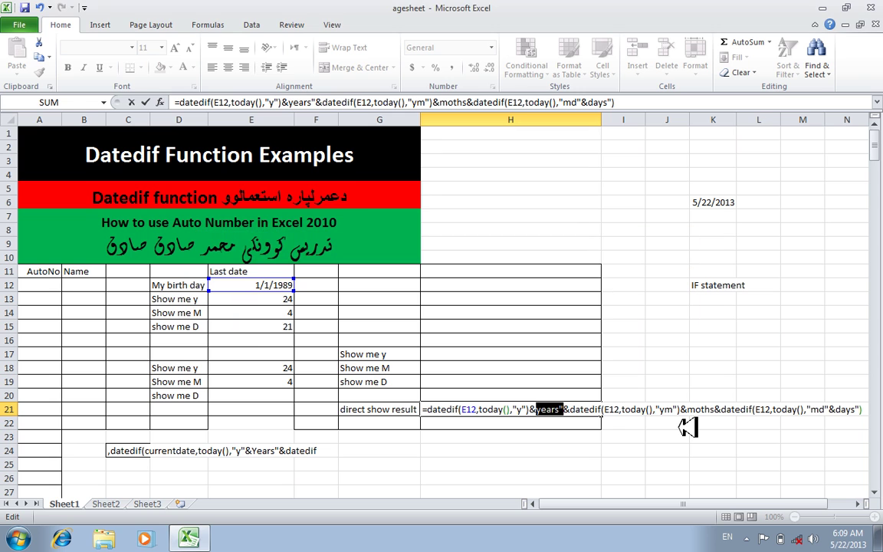
Add the missing opening quotation mark before years in the H21 formula.
{"action": "left_click", "coordinate": [566, 408]}
{"action": "key", "text": "super+r"}
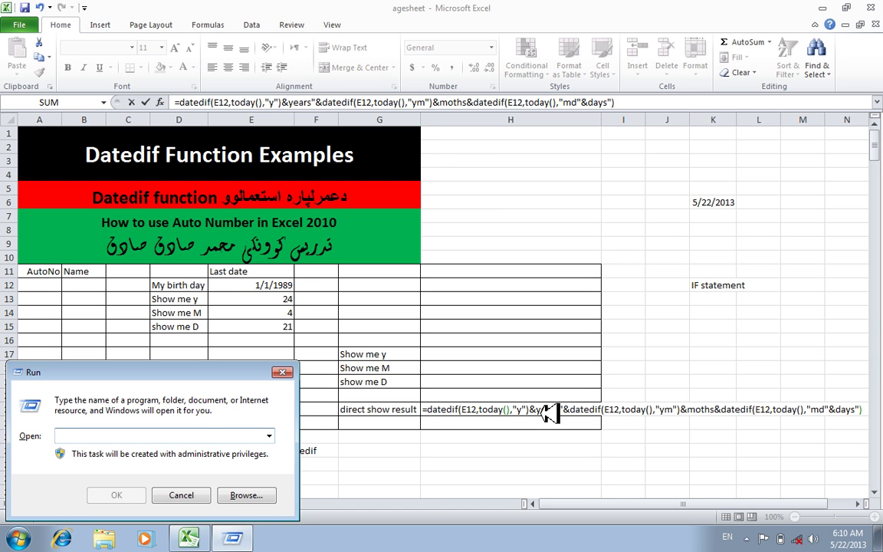
{"action": "key", "text": "Escape"}
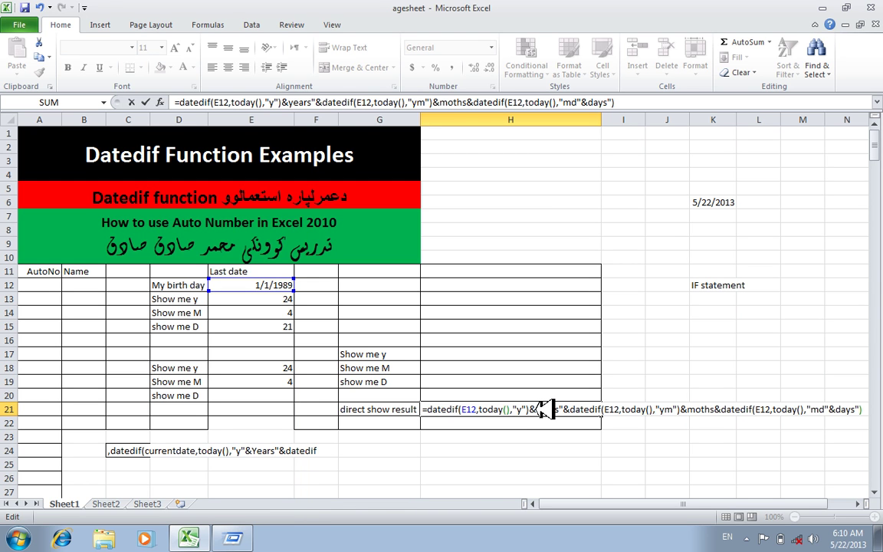
{"action": "type", "text": "\""}
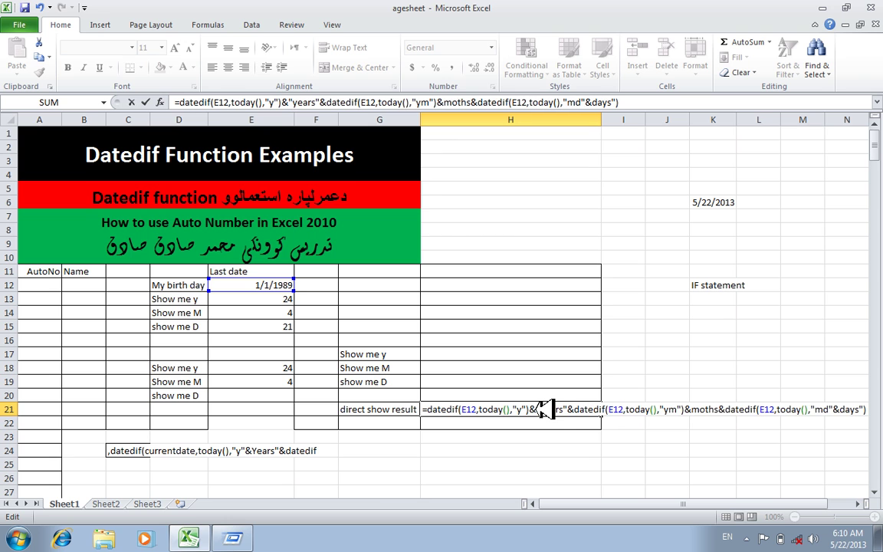
Try an opening quotation mark before moths in the H21 formula, remove it, and try to enter the formula.
{"action": "left_click", "coordinate": [696, 409]}
{"action": "type", "text": "\""}
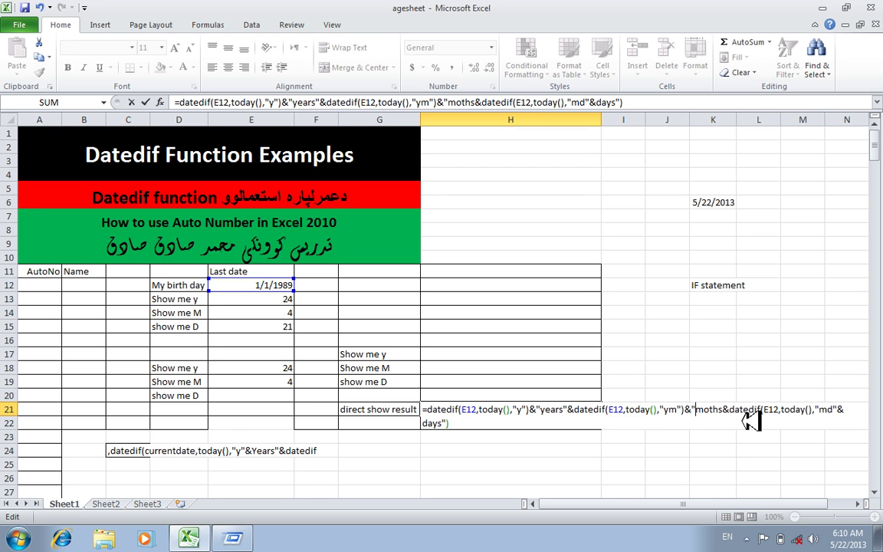
{"action": "key", "text": "BackSpace"}
{"action": "key", "text": "Return"}
{"action": "key", "text": "Return"}
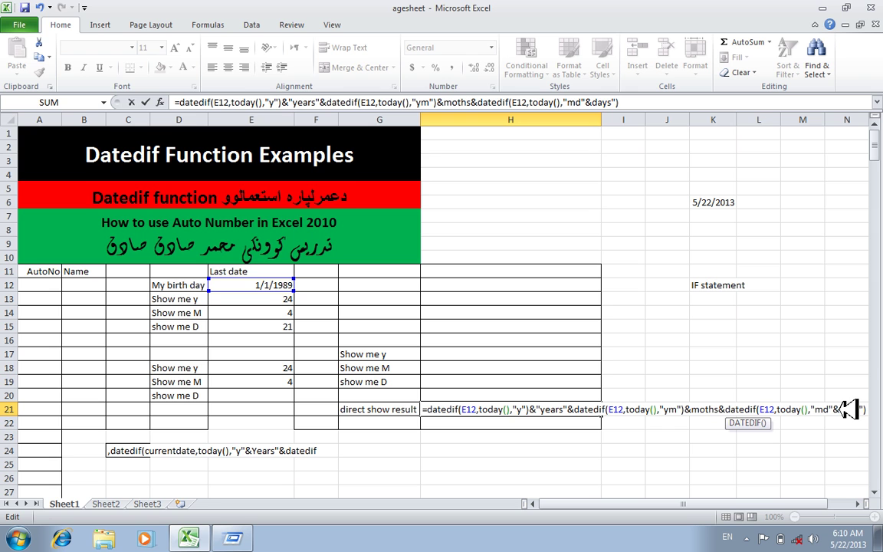
Add the missing opening quotation mark before days and enter the formula in H21.
{"action": "type", "text": "\""}
{"action": "key", "text": "Return"}
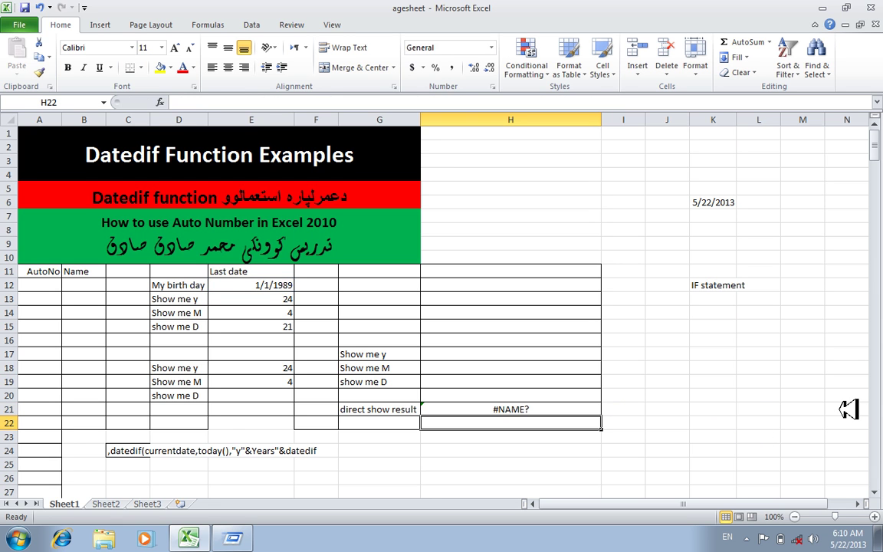
Enclose moths in quotation marks in the combined age formula in H21.
{"action": "double_click", "coordinate": [510, 409]}
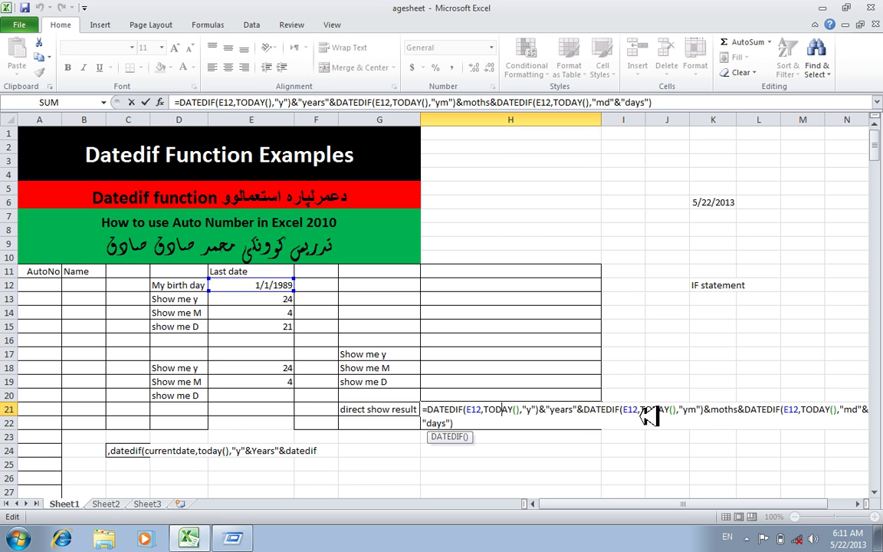
{"action": "left_click", "coordinate": [717, 408]}
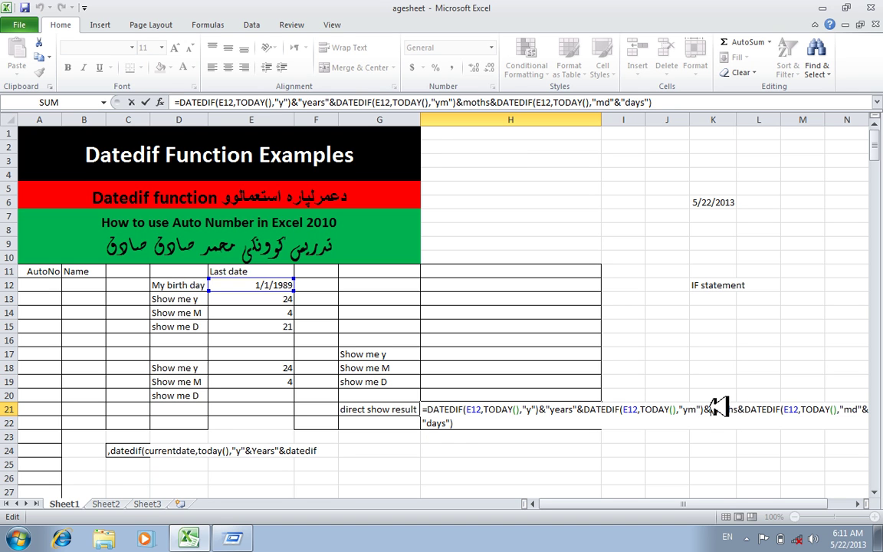
{"action": "type", "text": "\"y"}
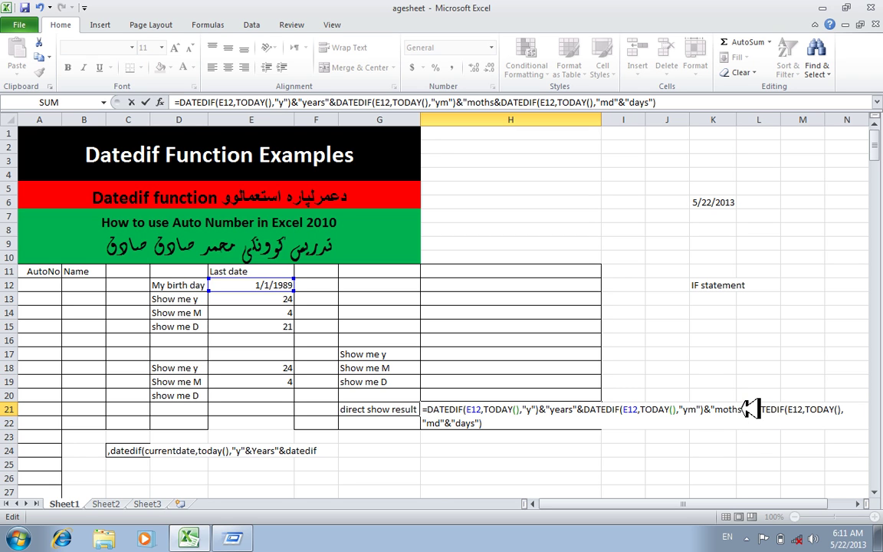
{"action": "type", "text": "\""}
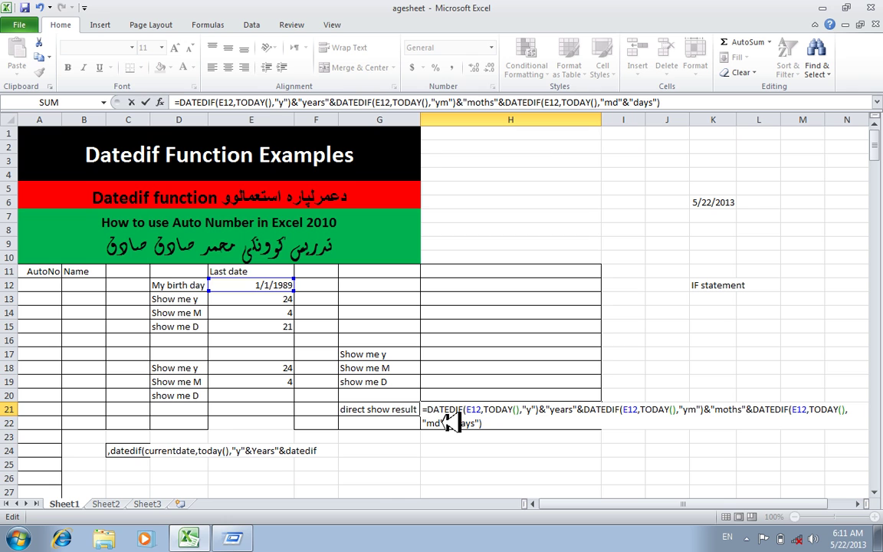
Add a closing parenthesis after "md" in the H21 formula and enter it without the surplus parenthesis after "days".
{"action": "key", "text": "Right"}
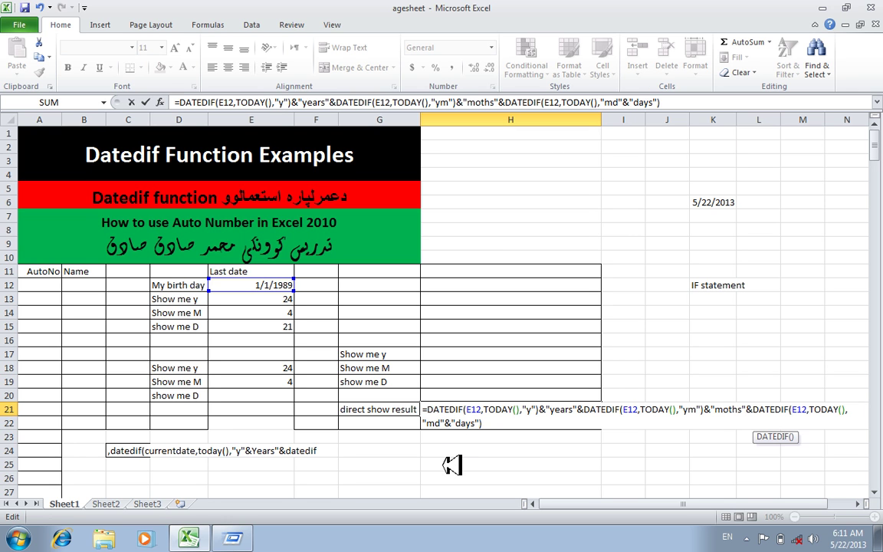
{"action": "type", "text": ")"}
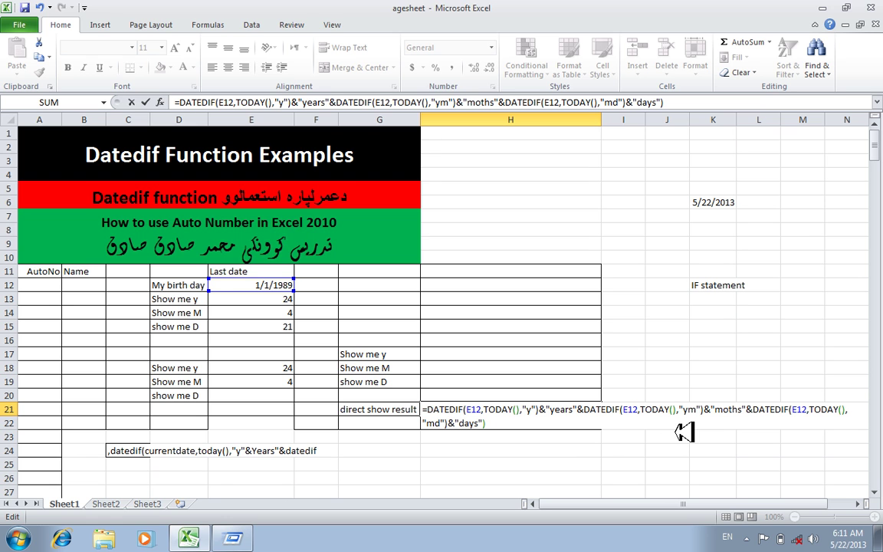
{"action": "key", "text": "Return"}
{"action": "key", "text": "Return"}
{"action": "left_click", "coordinate": [502, 434]}
{"action": "left_click", "coordinate": [491, 411]}
{"action": "left_click", "coordinate": [617, 461]}
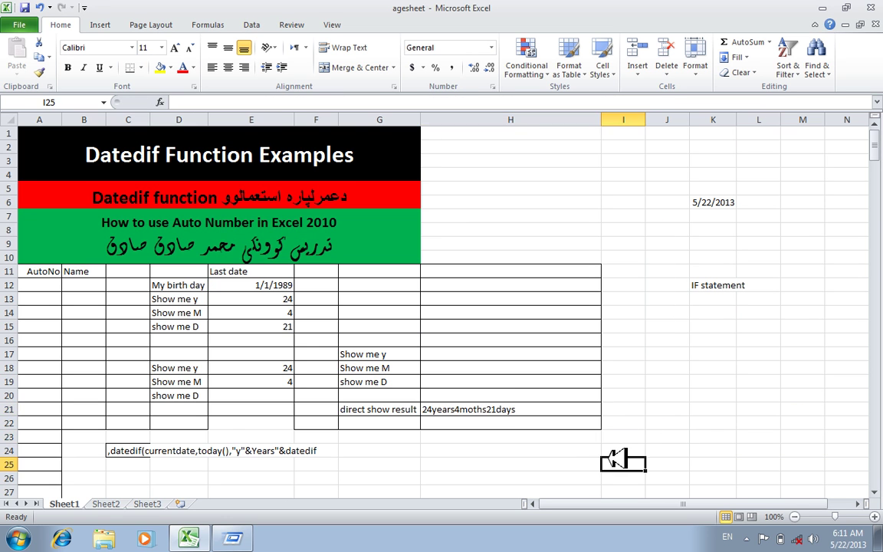
Insert spaces after the ampersands preceding "years", "moths" and "days" in the H21 formula and enter it.
{"action": "double_click", "coordinate": [488, 411]}
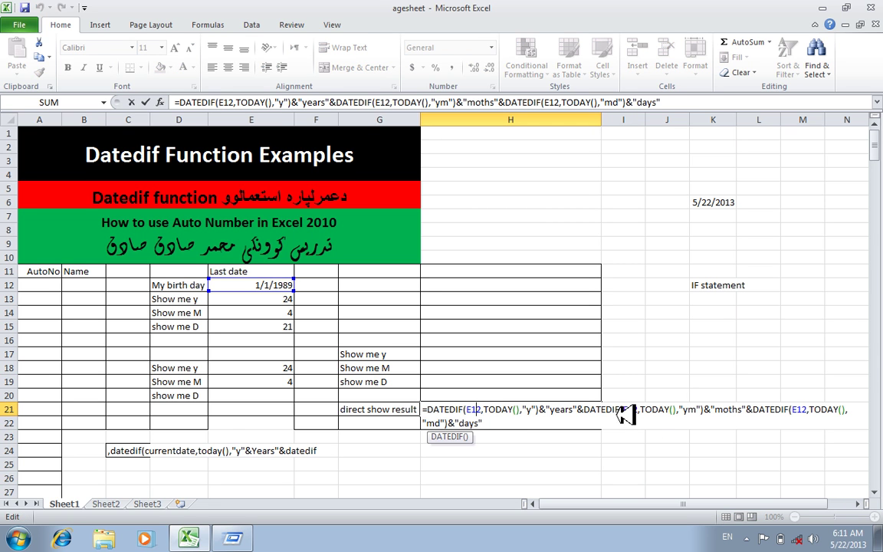
{"action": "left_click", "coordinate": [552, 409]}
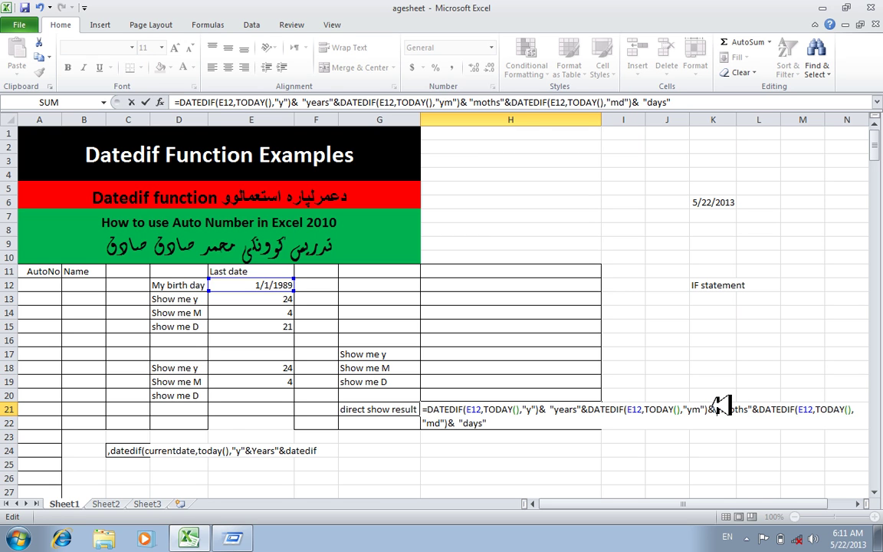
{"action": "key", "text": "Return"}
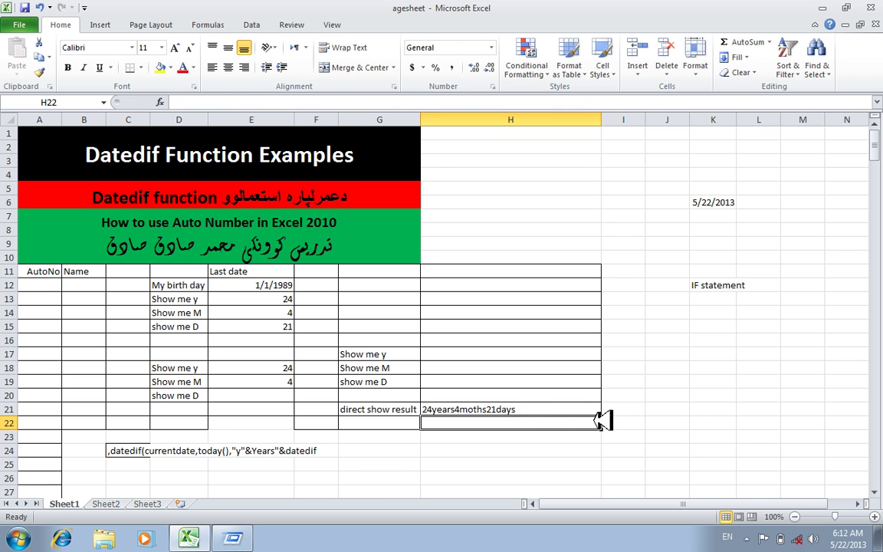
Insert a space between the parenthesis after "ym" and the following ampersand in the H21 formula and enter it.
{"action": "left_click", "coordinate": [498, 409]}
{"action": "double_click", "coordinate": [497, 410]}
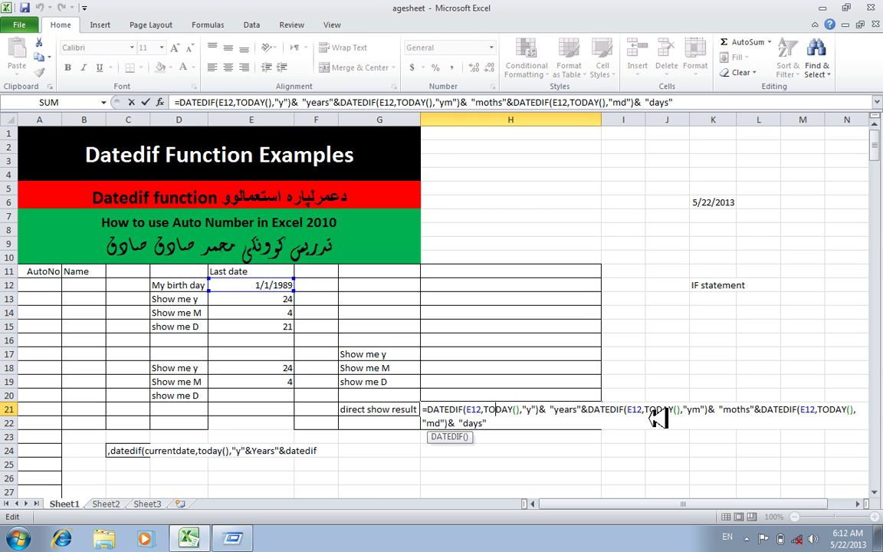
{"action": "left_click", "coordinate": [716, 409]}
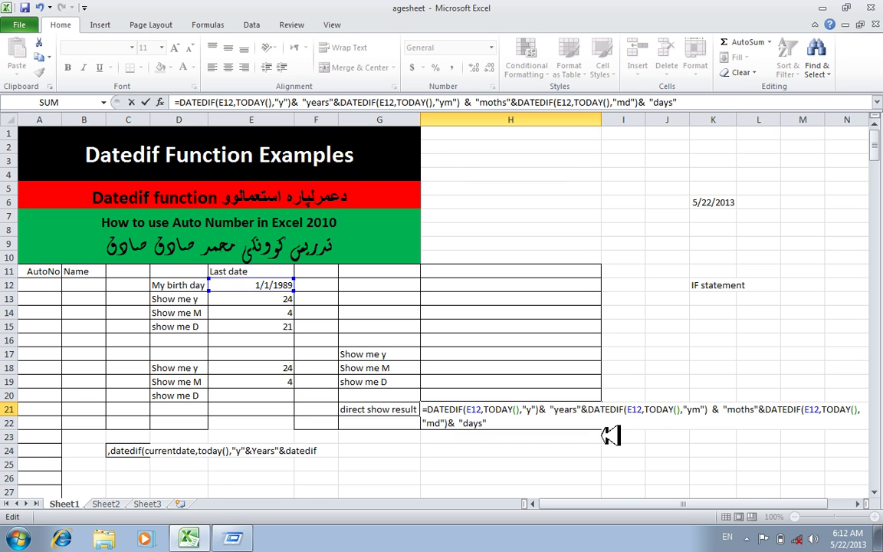
{"action": "key", "text": "Return"}
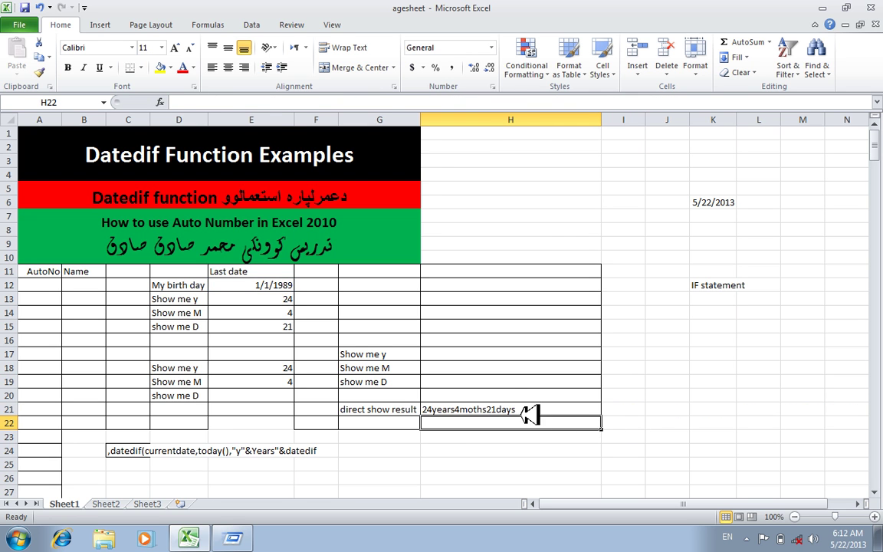
{"action": "left_click", "coordinate": [558, 410]}
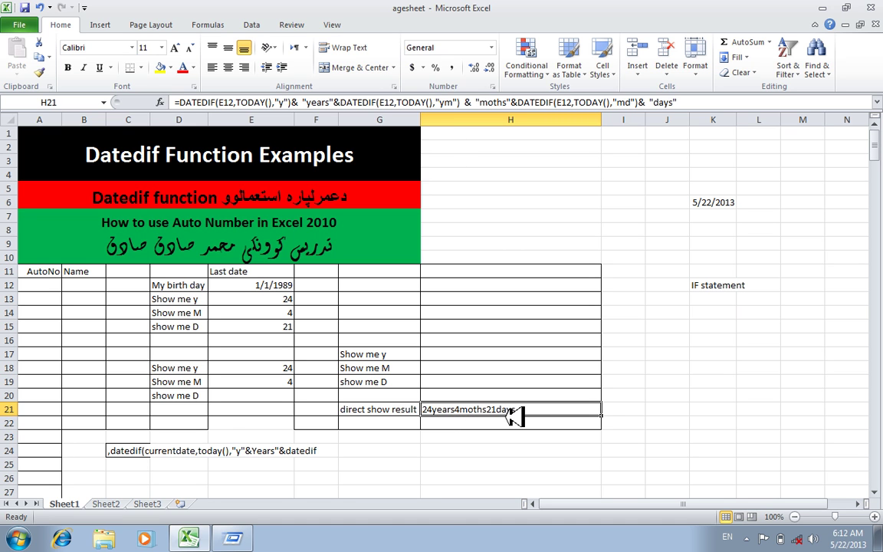
{"action": "left_click", "coordinate": [453, 450]}
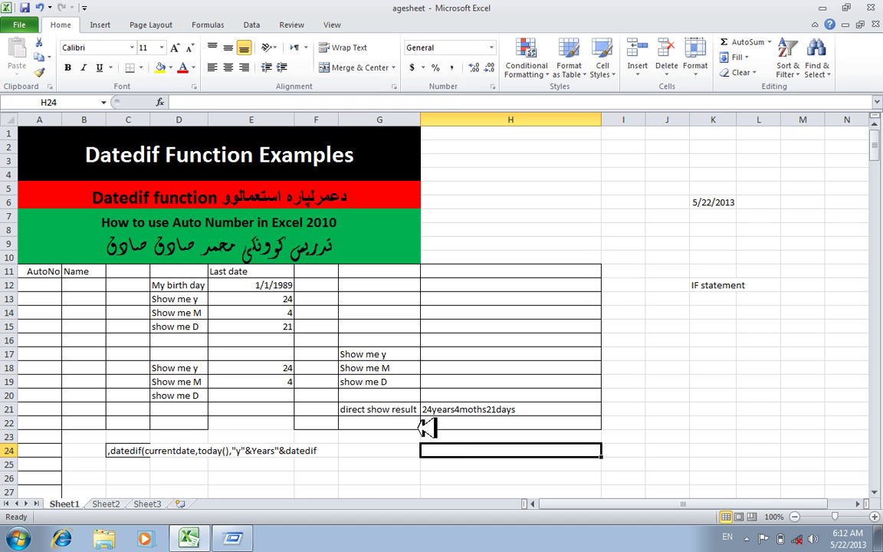